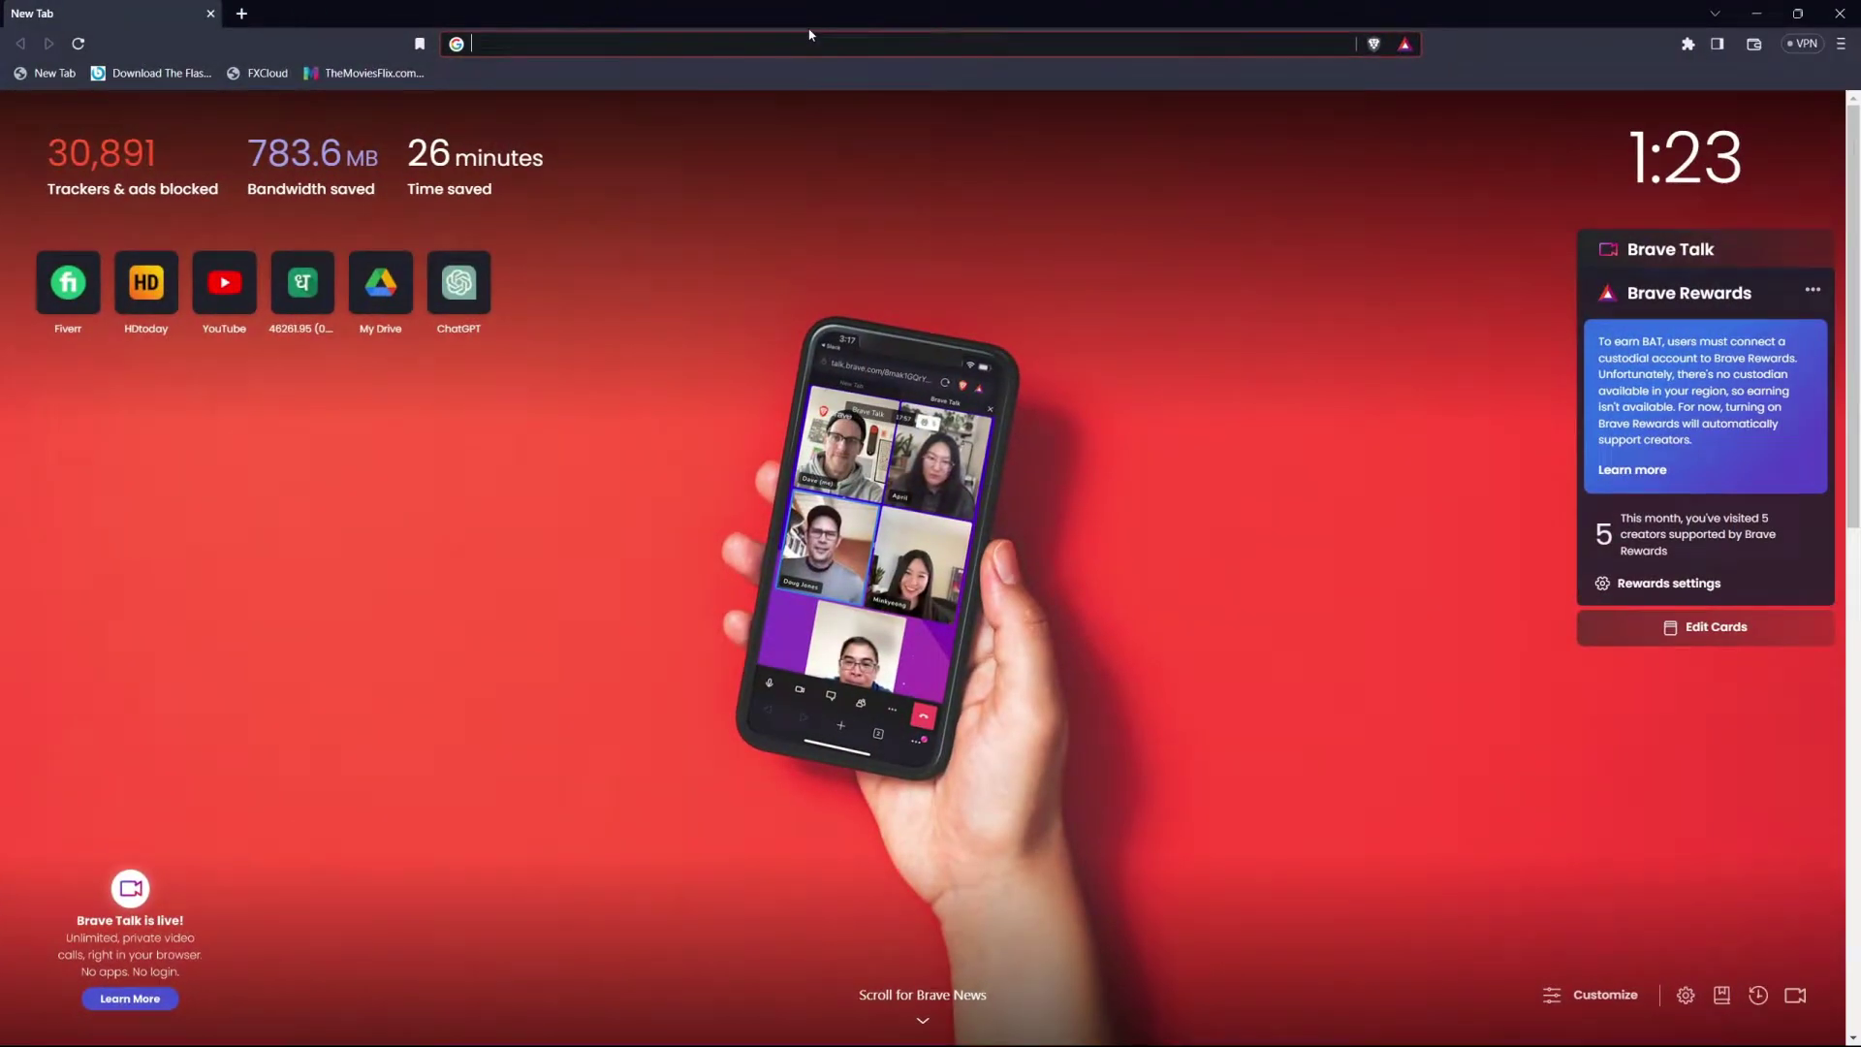
Open the Discord Status page in Brave from the 'dic' address-bar suggestion
click(823, 36)
text(dic)
key(Down)
key(Down)
key(Return)
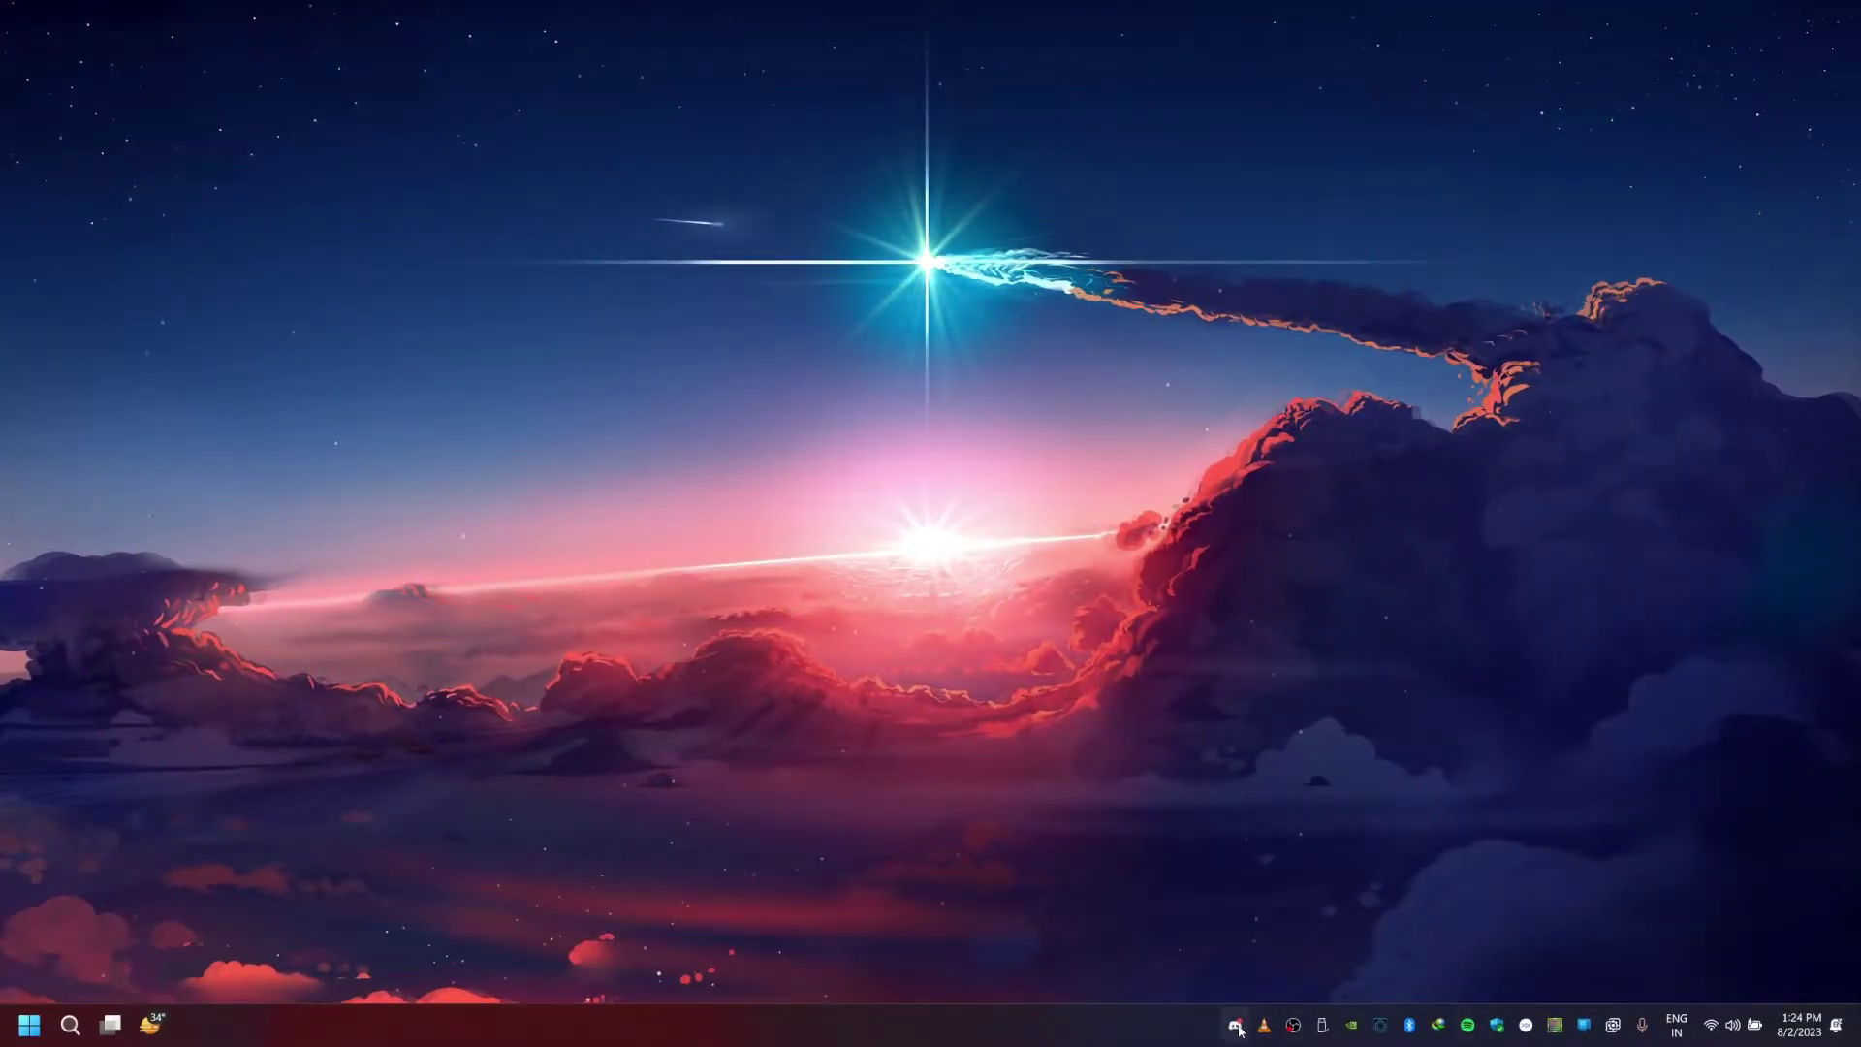
Quit Discord from its tray icon and search for %appdata% in Start
right_click(1238, 1026)
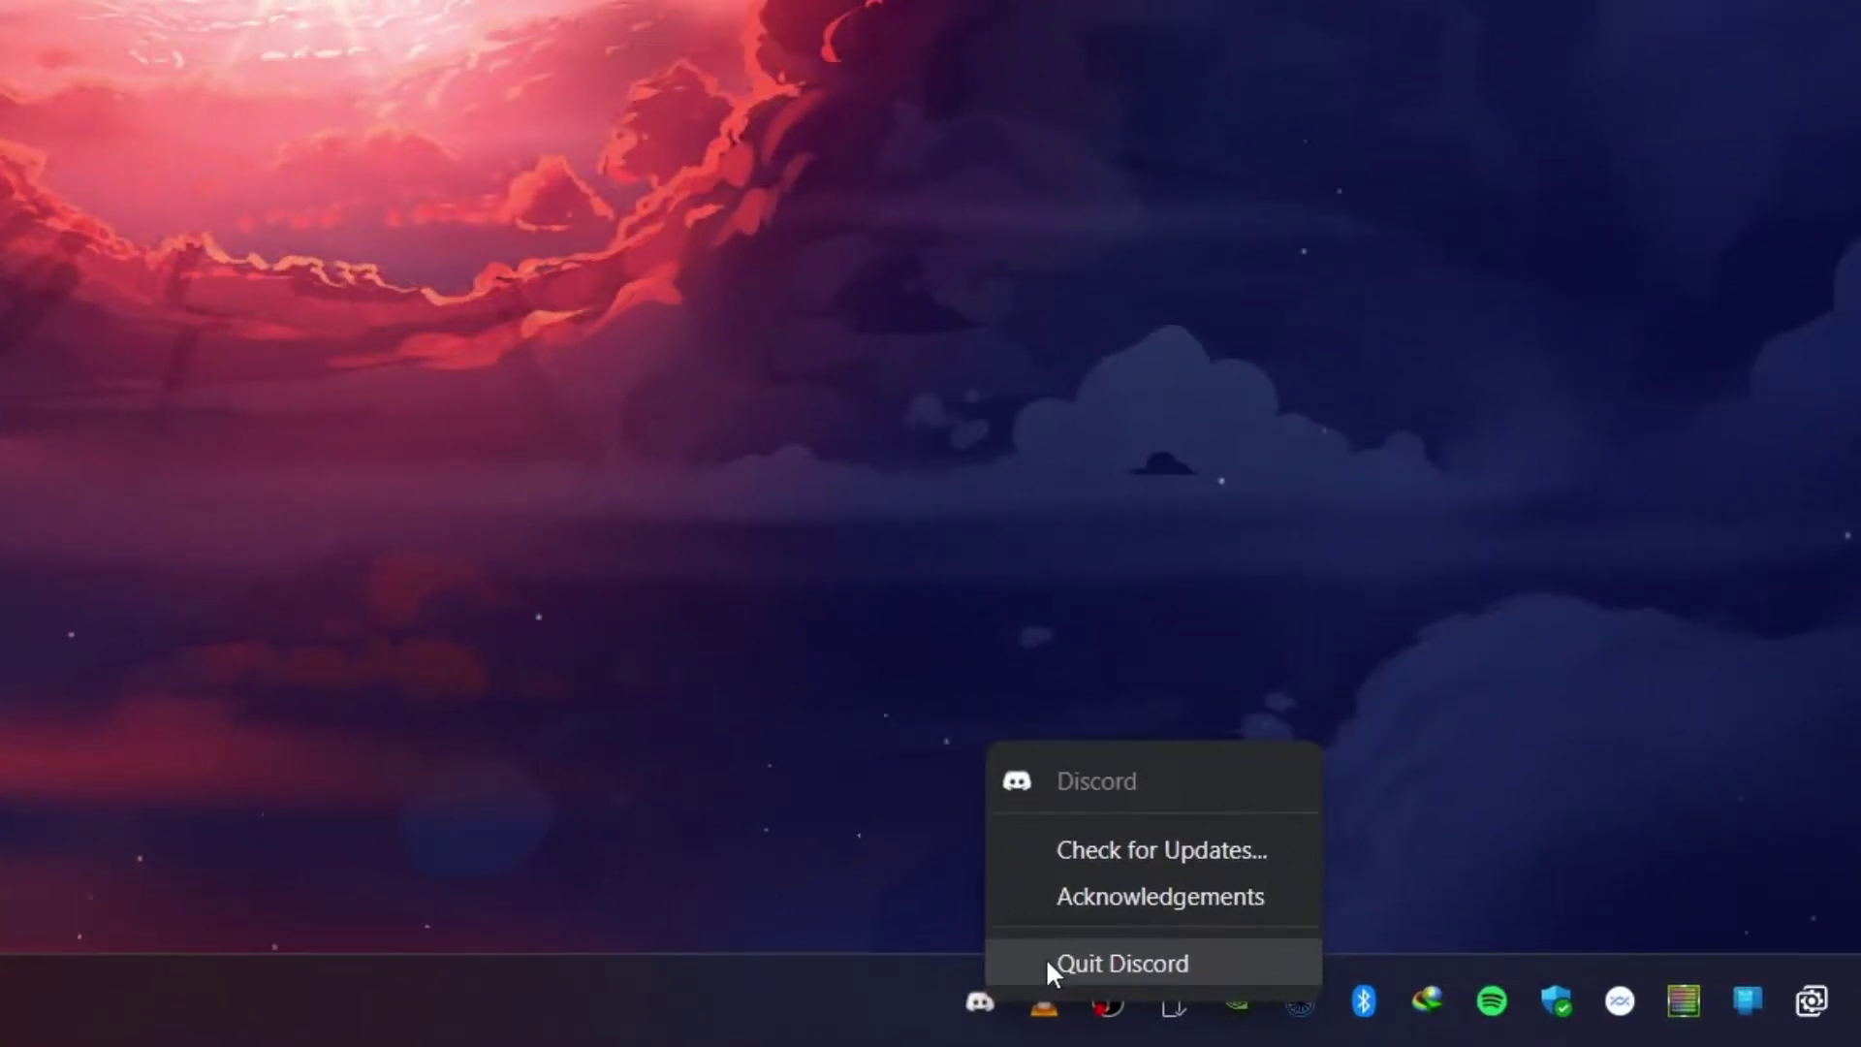
right_click(978, 1004)
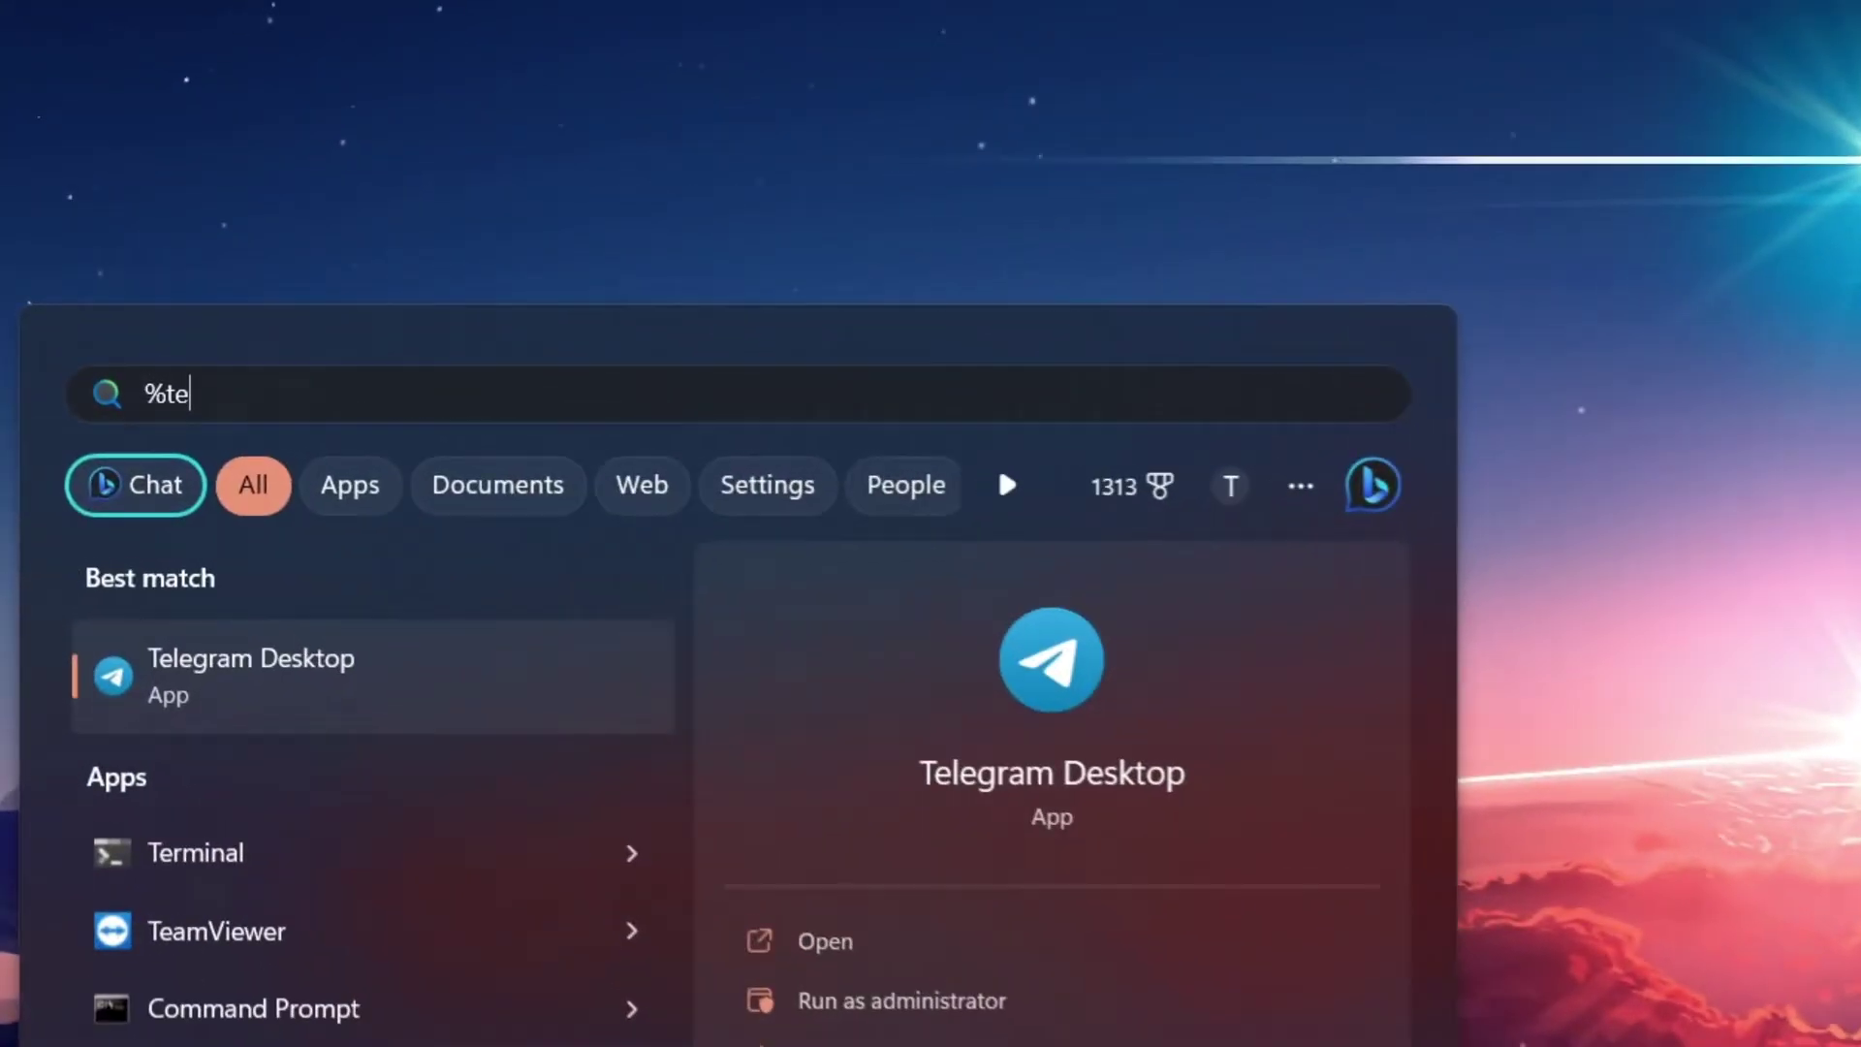
text(data%)
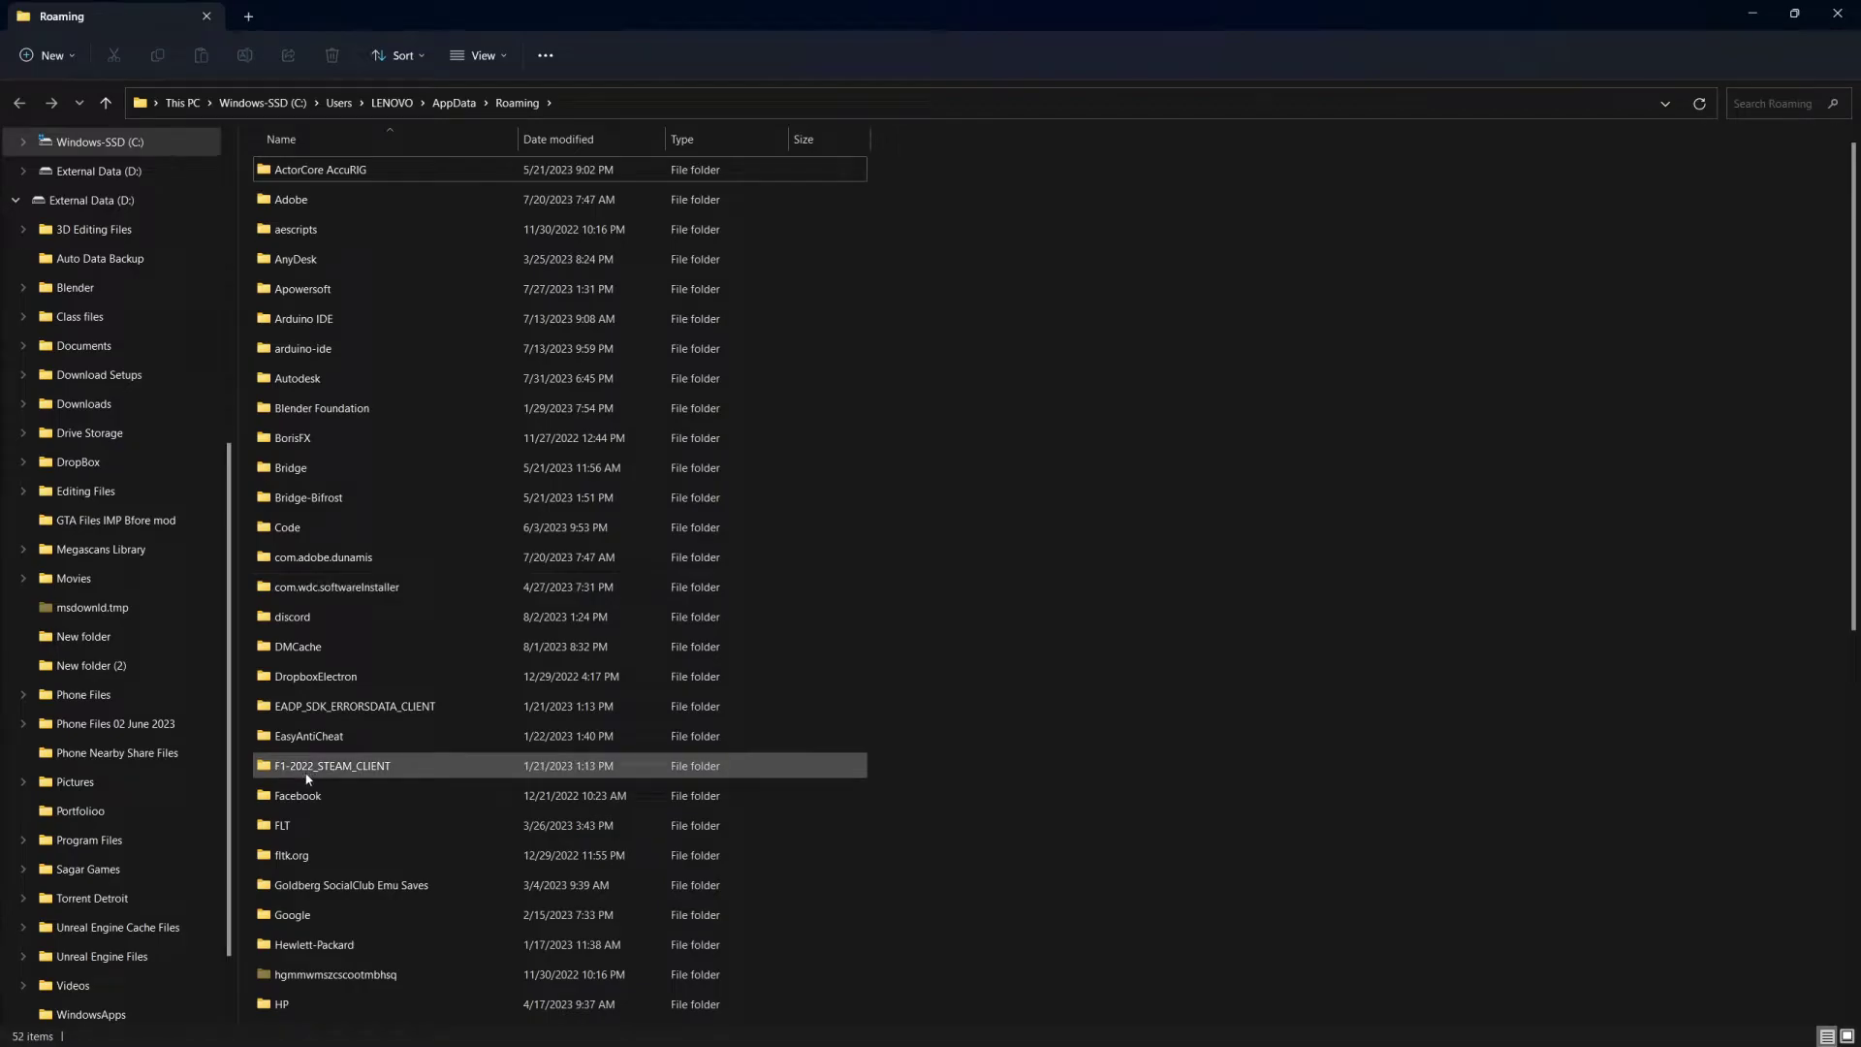
Select the discord folder in the Roaming application-data folder
click(310, 620)
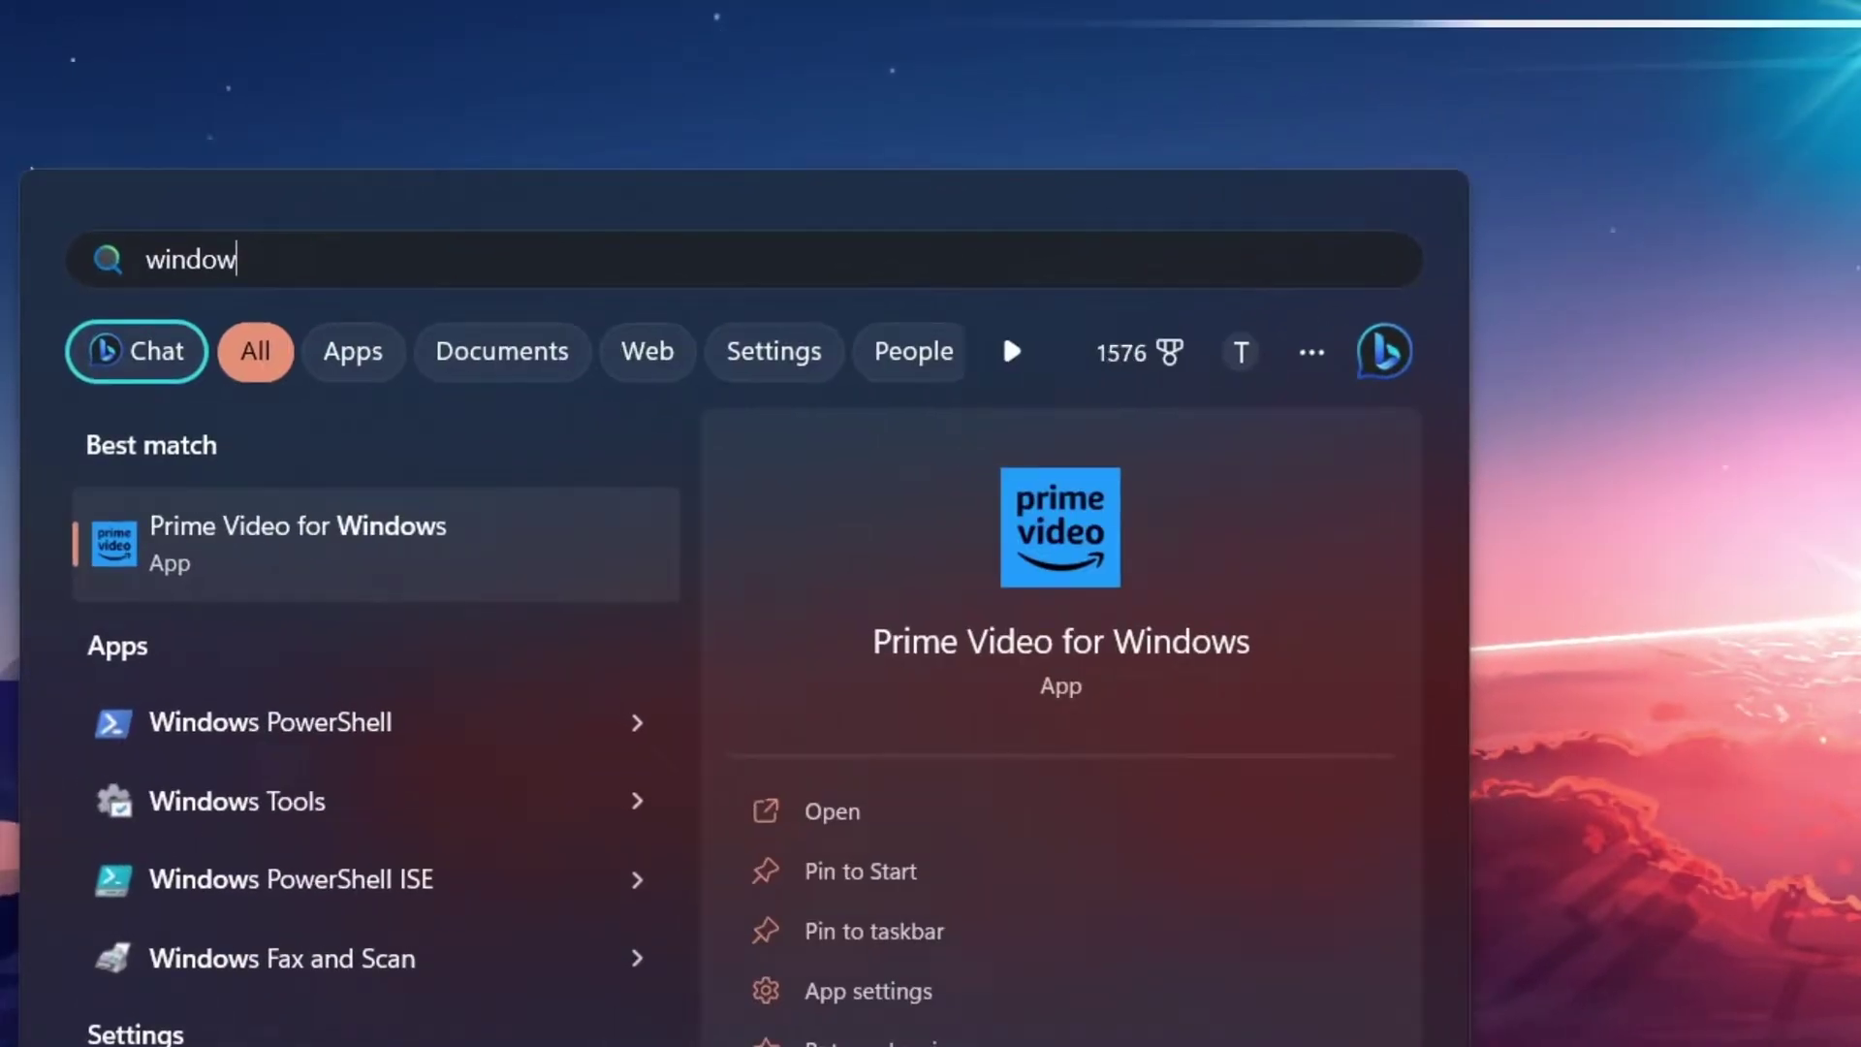
Open Windows Security maximized and go to the Virus & threat protection settings
text( defender)
key(Down)
key(Down)
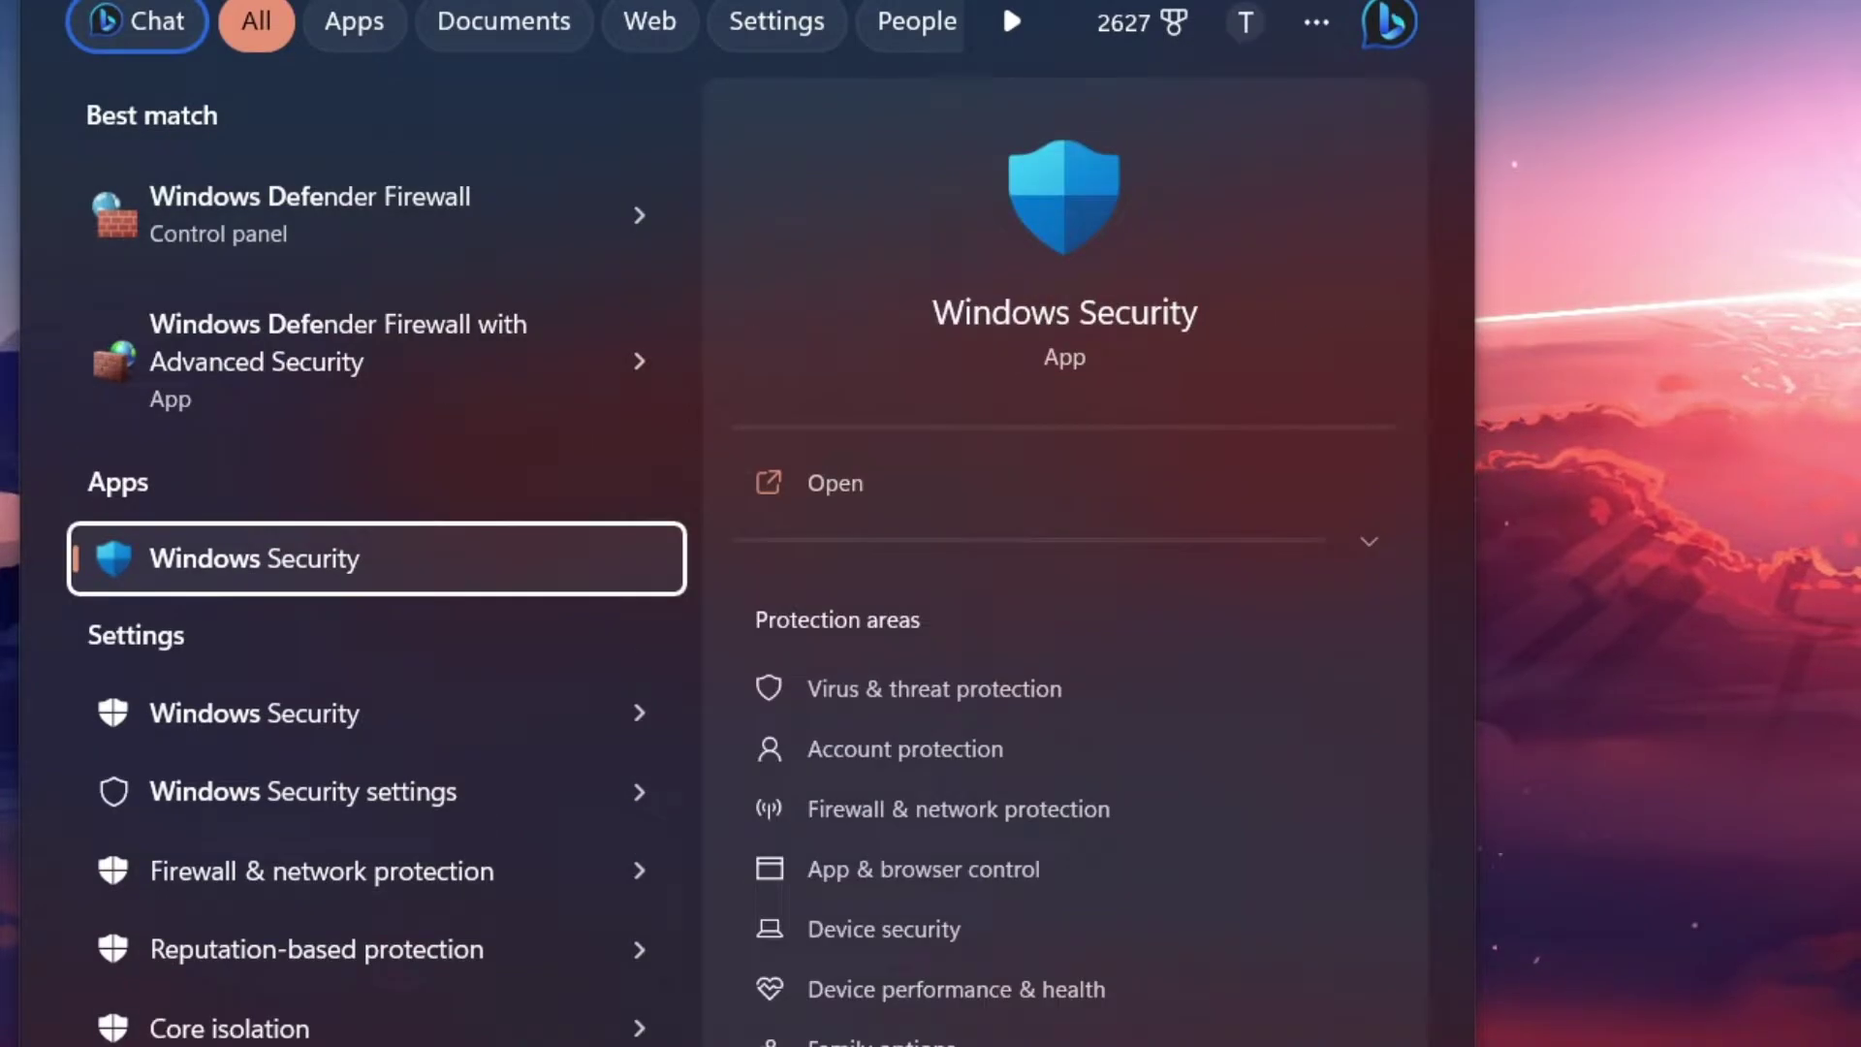
key(Return)
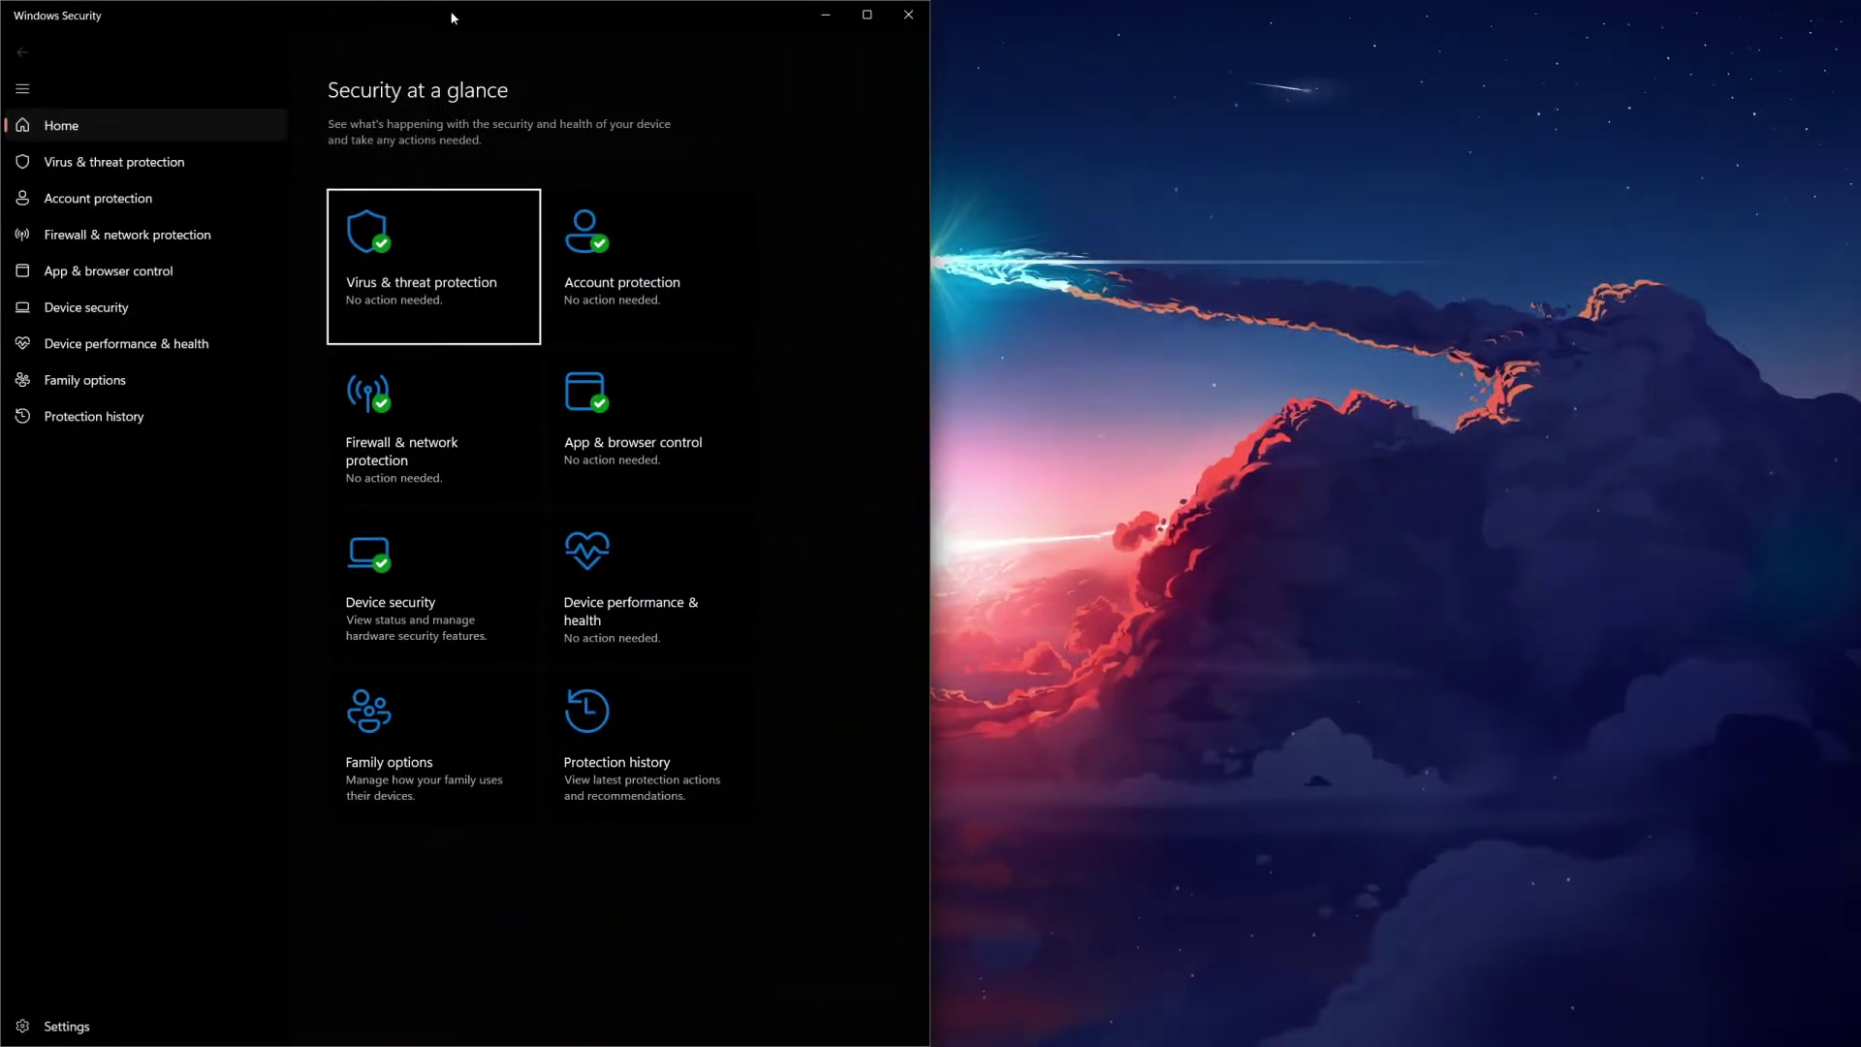
double_click(450, 12)
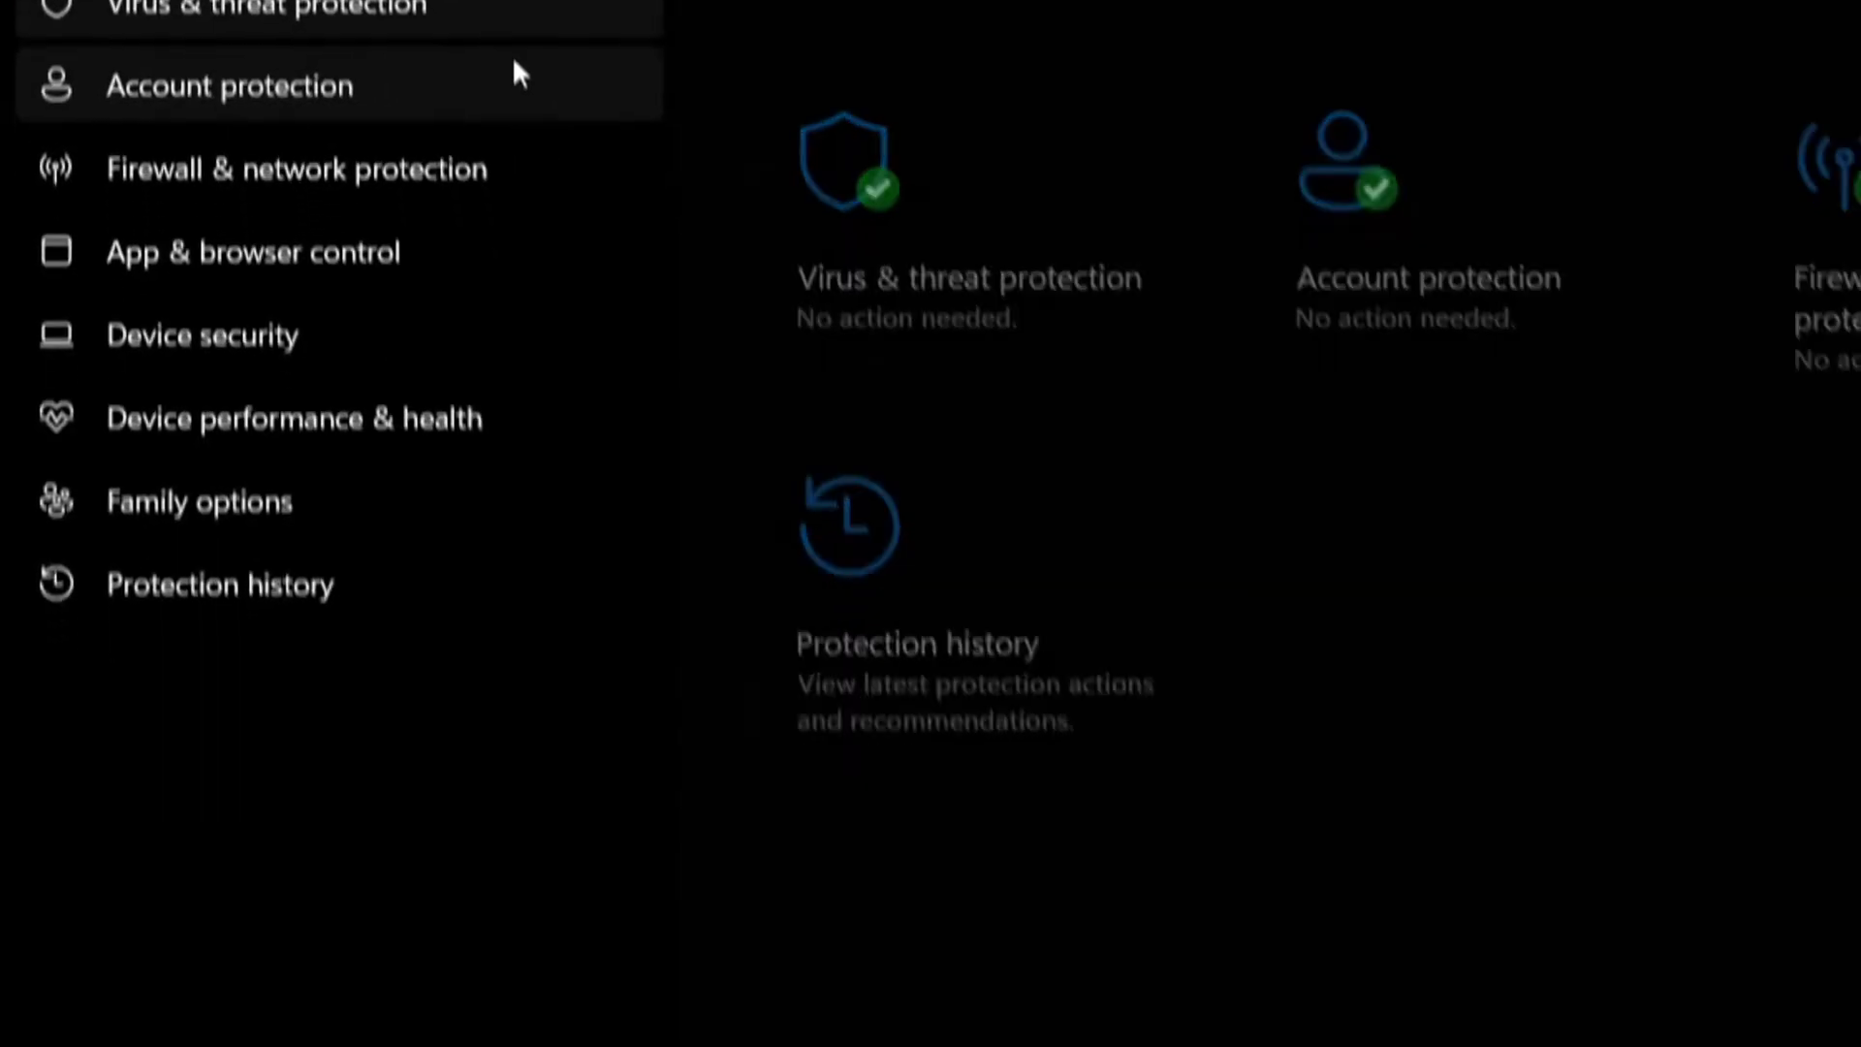
click(892, 232)
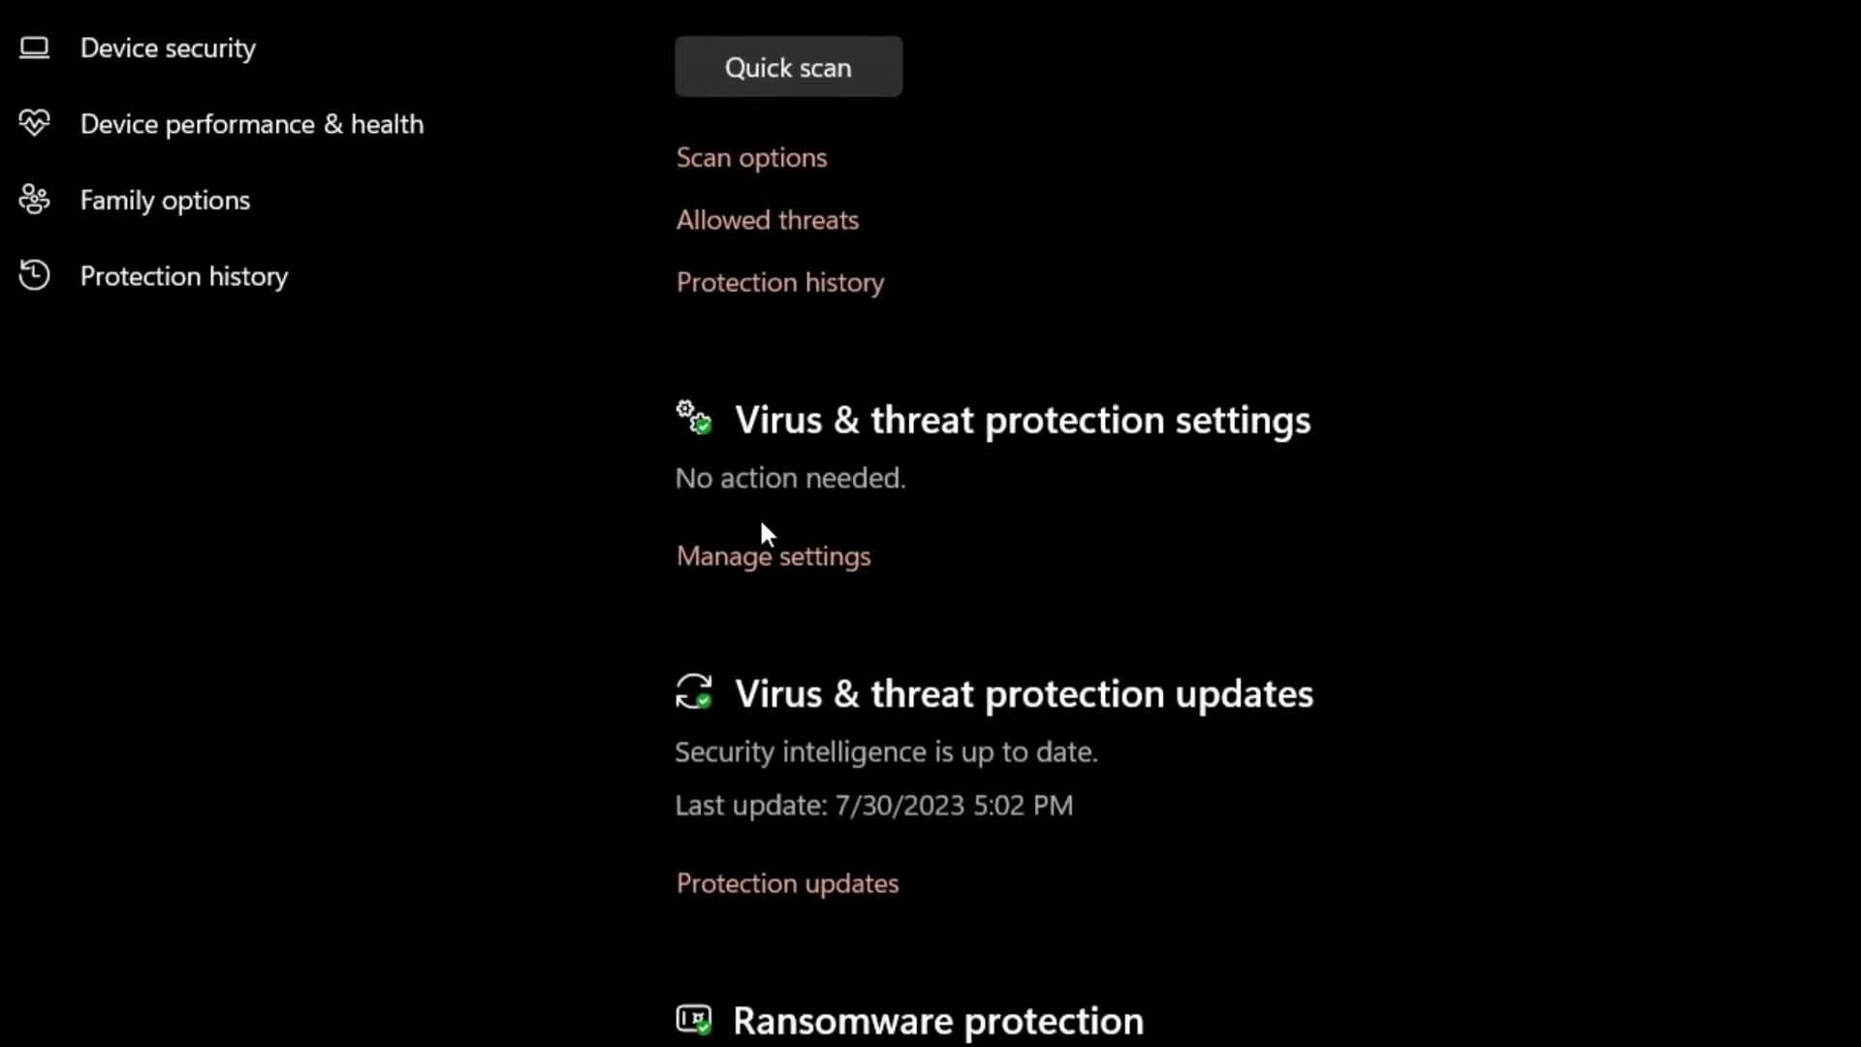
click(768, 533)
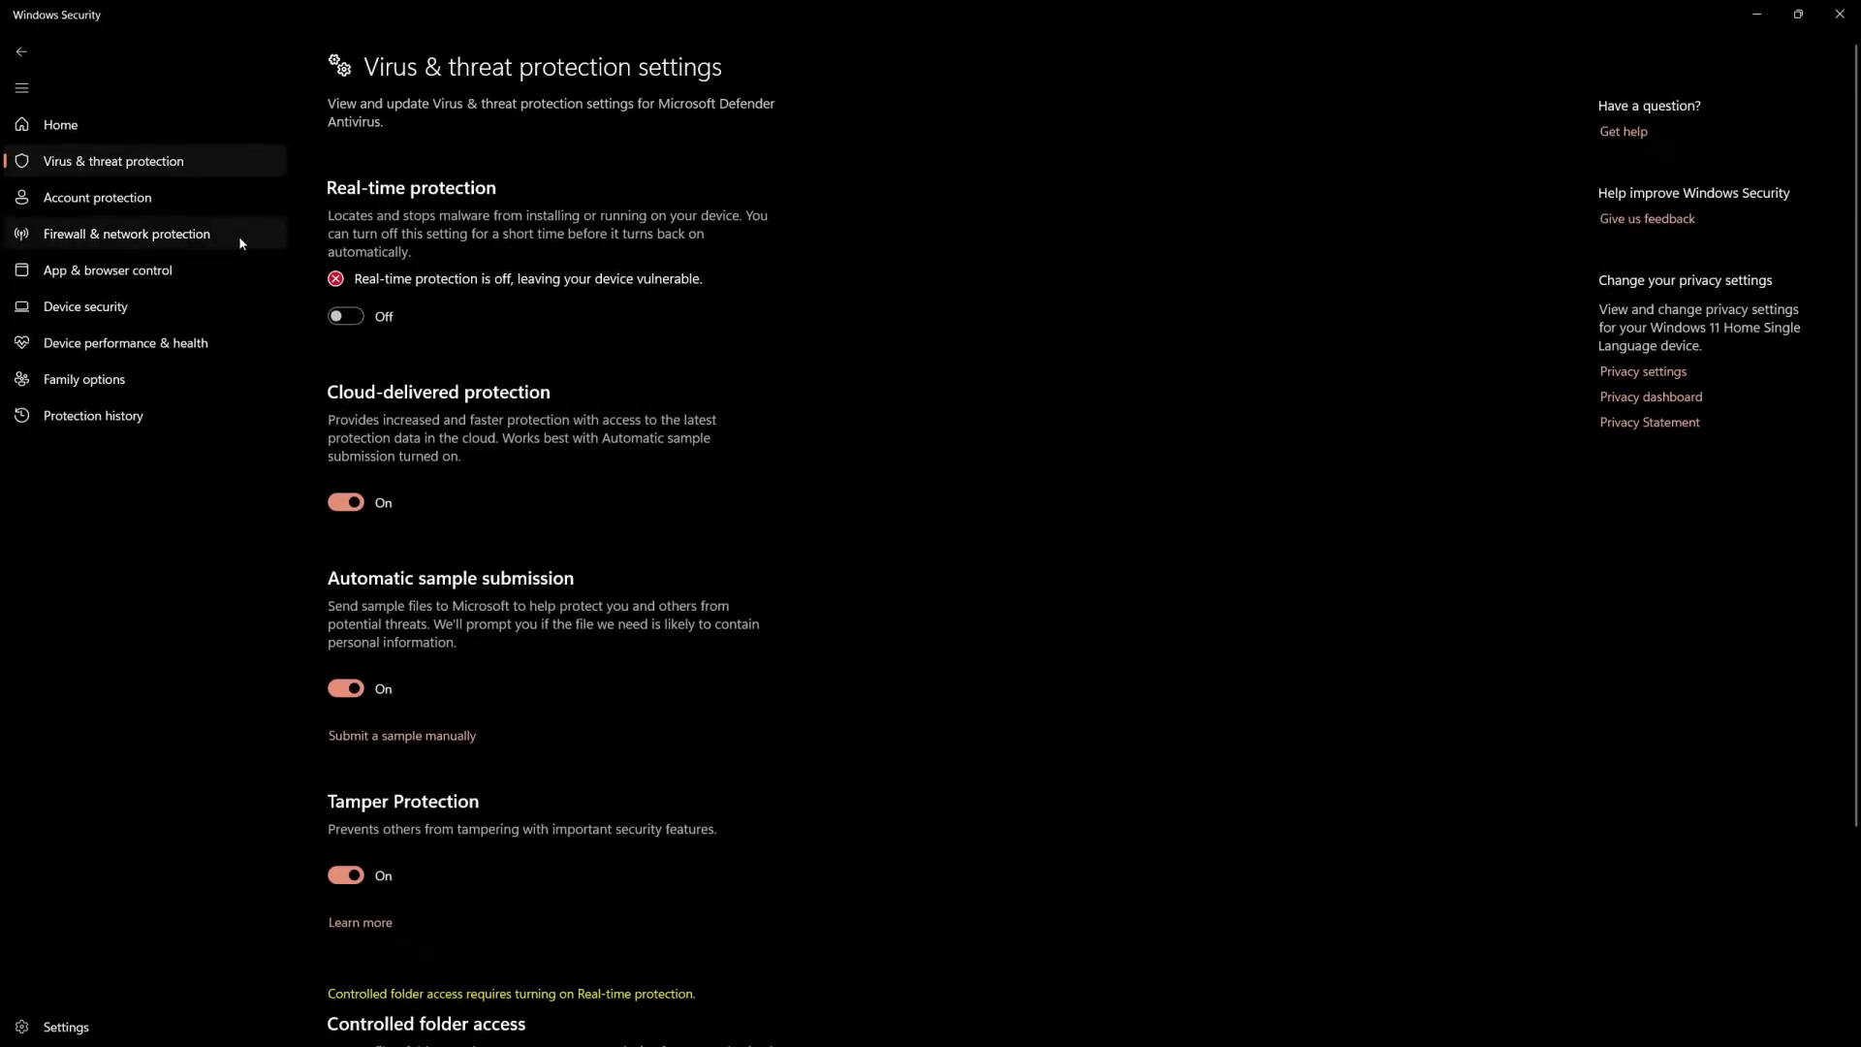
Open the Public network settings under Firewall & network protection
click(206, 238)
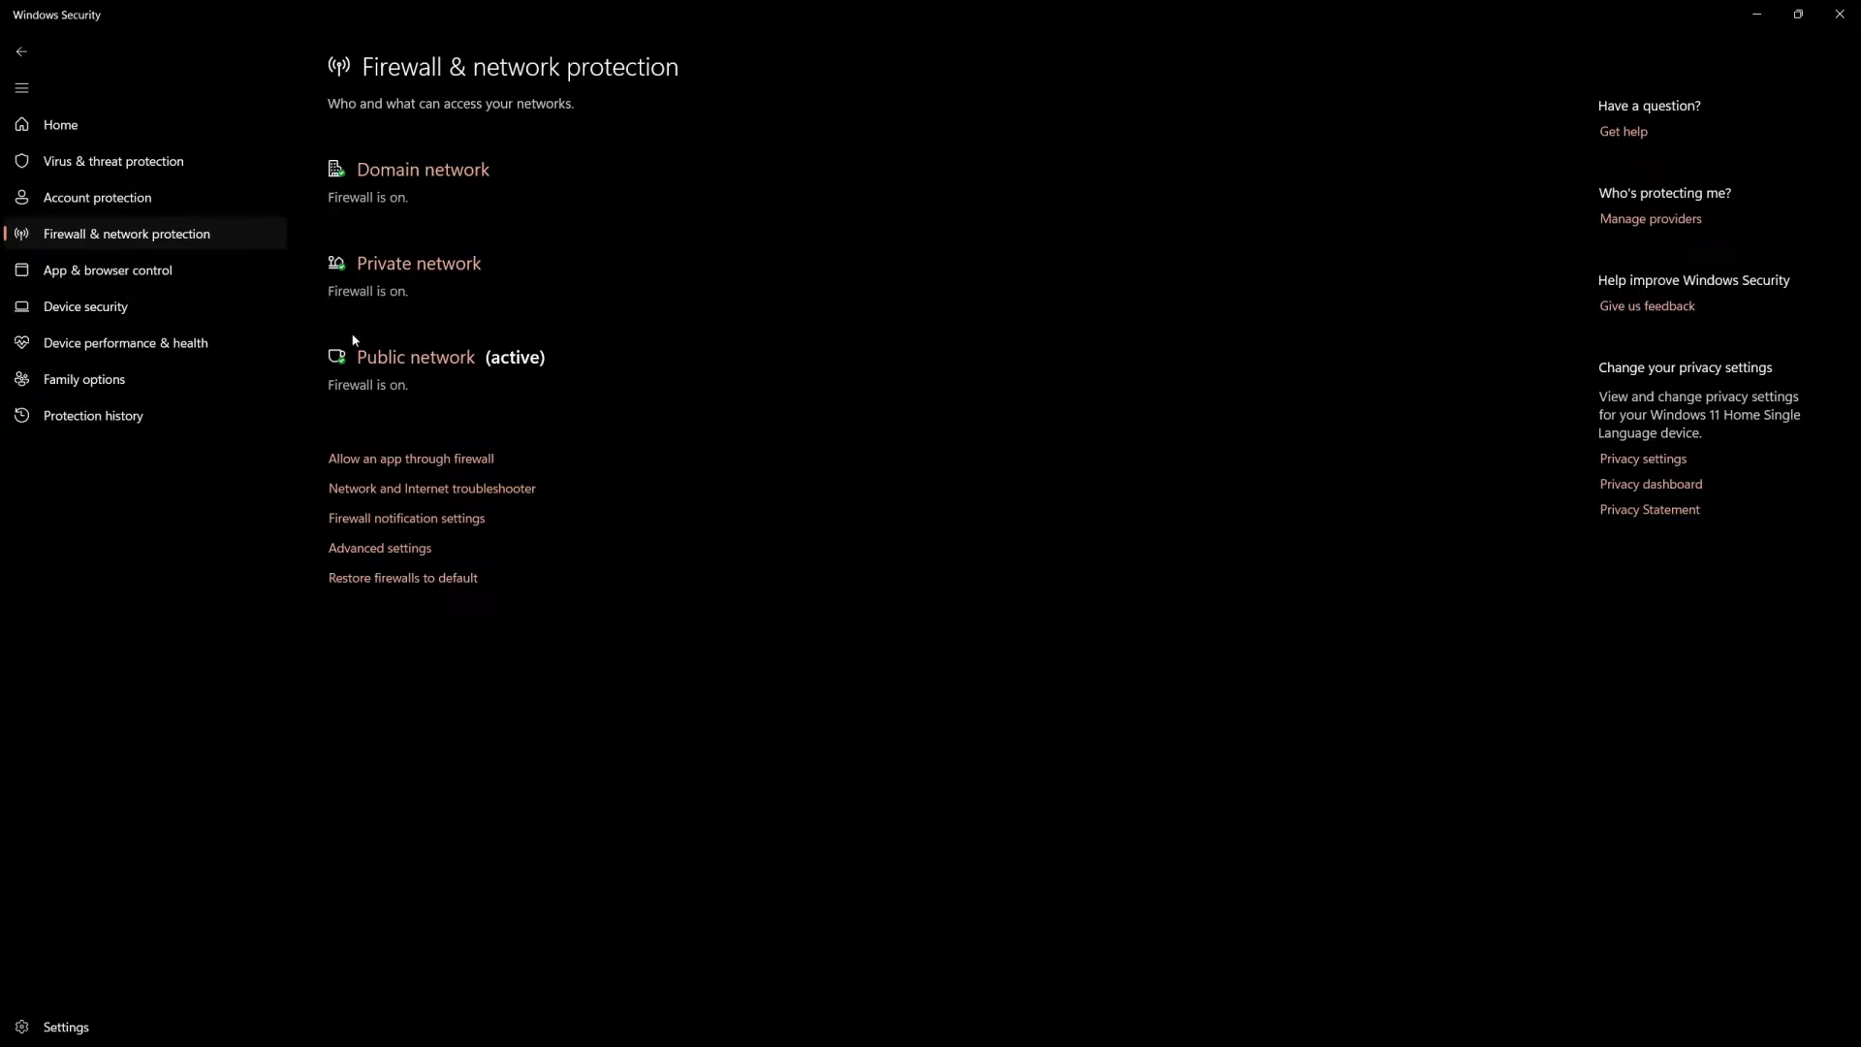
click(407, 359)
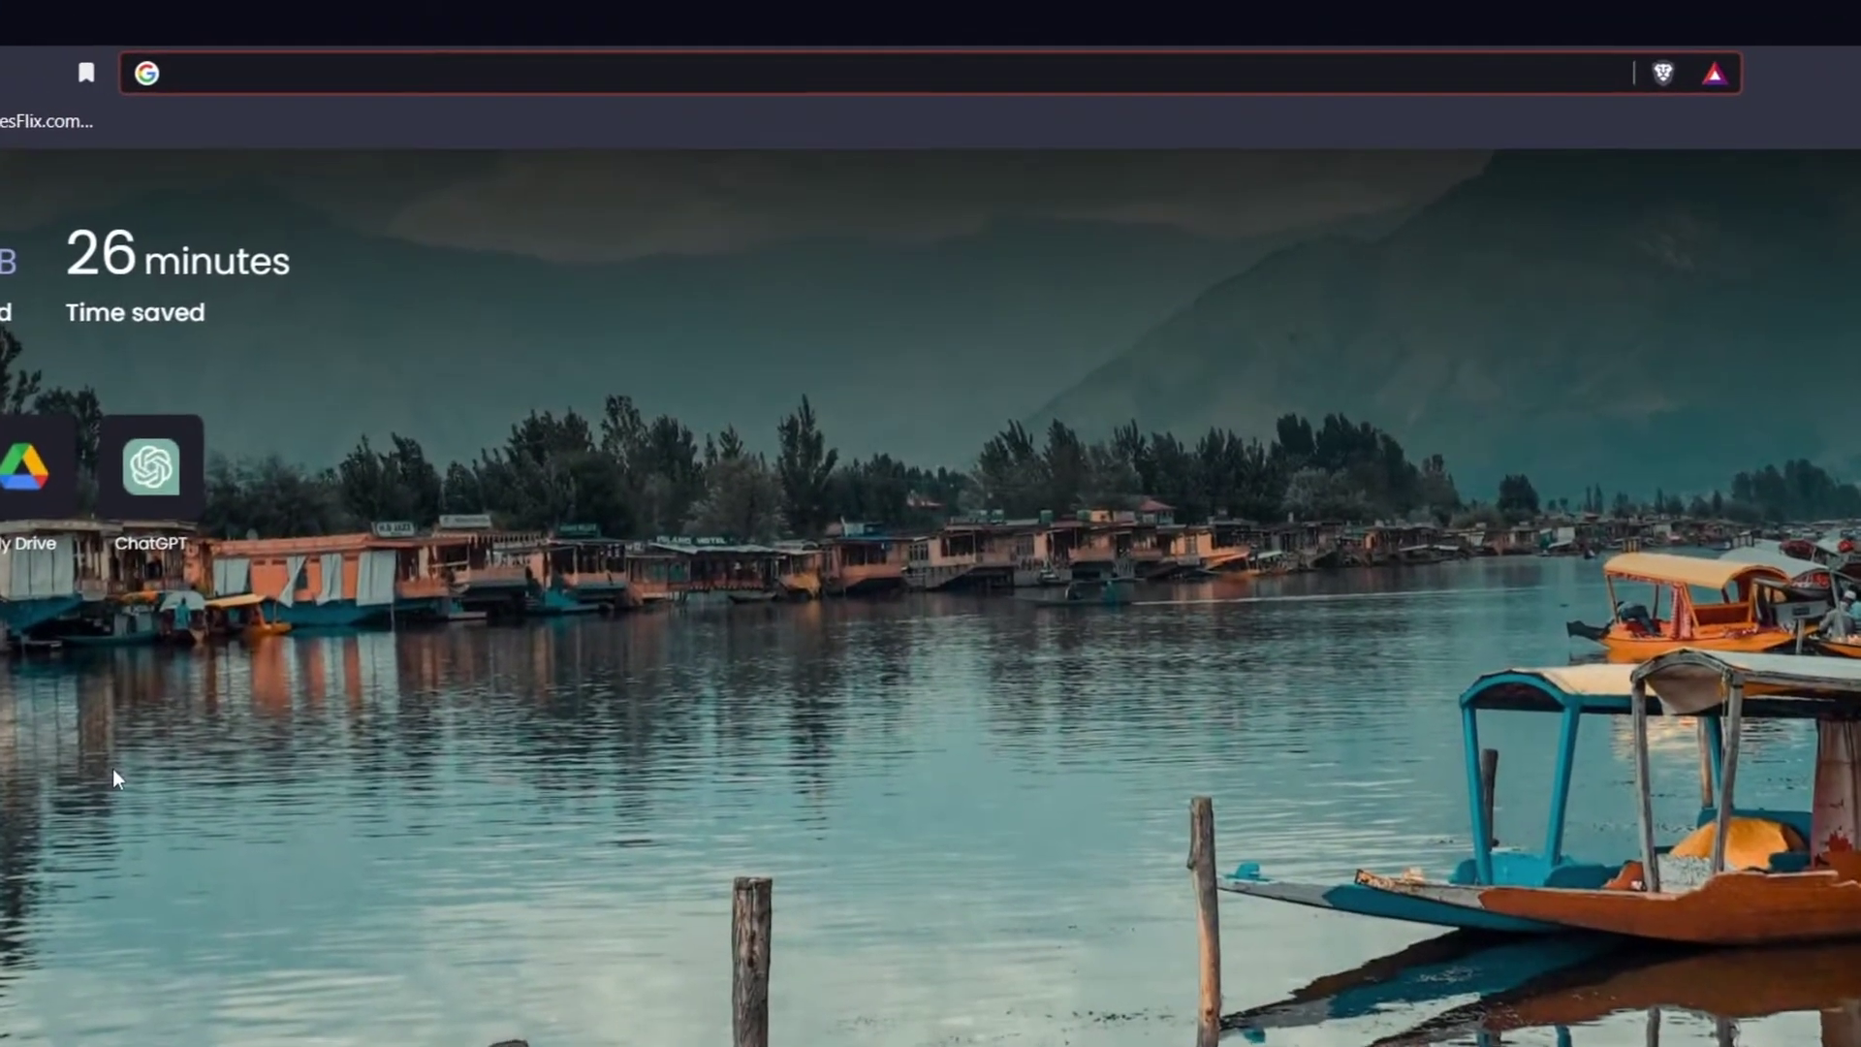
Load Discord's web app from the 'dis' suggestion and enter the Tech How server
text(dis)
key(Down)
key(Down)
key(Down)
key(Down)
key(Down)
key(Down)
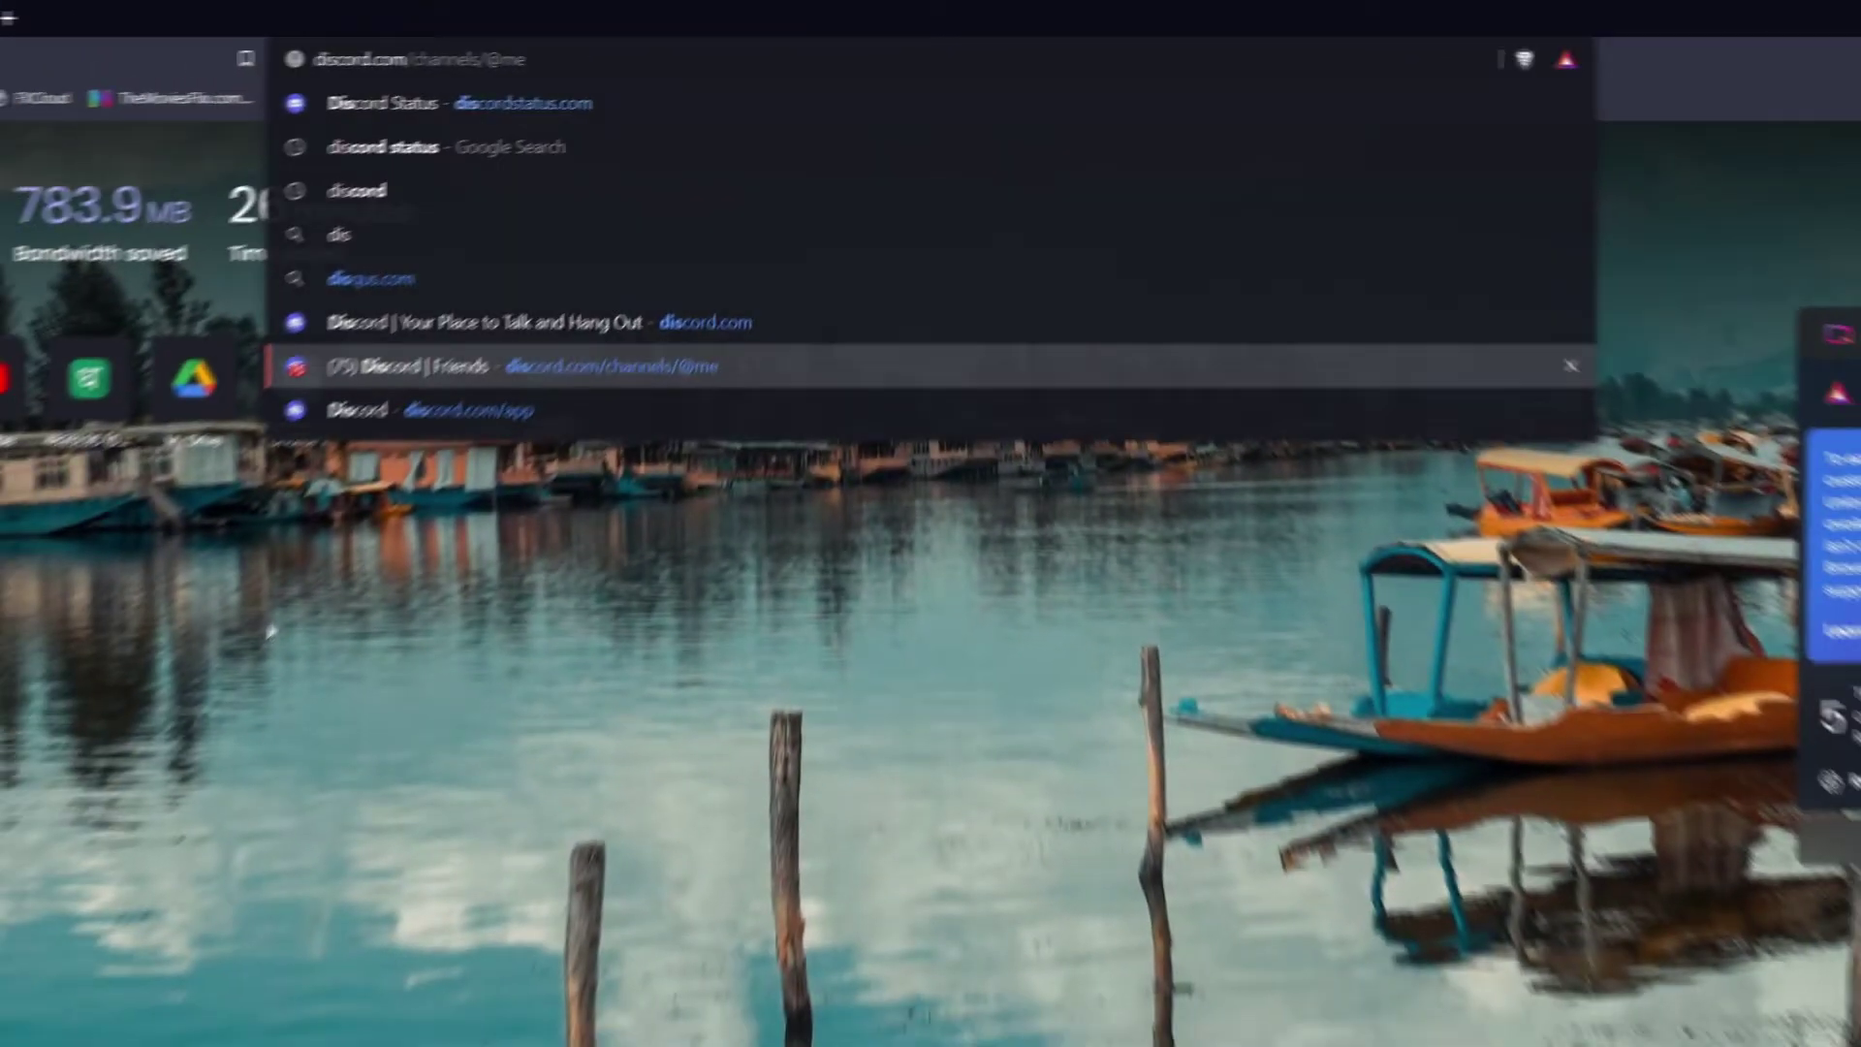
key(Return)
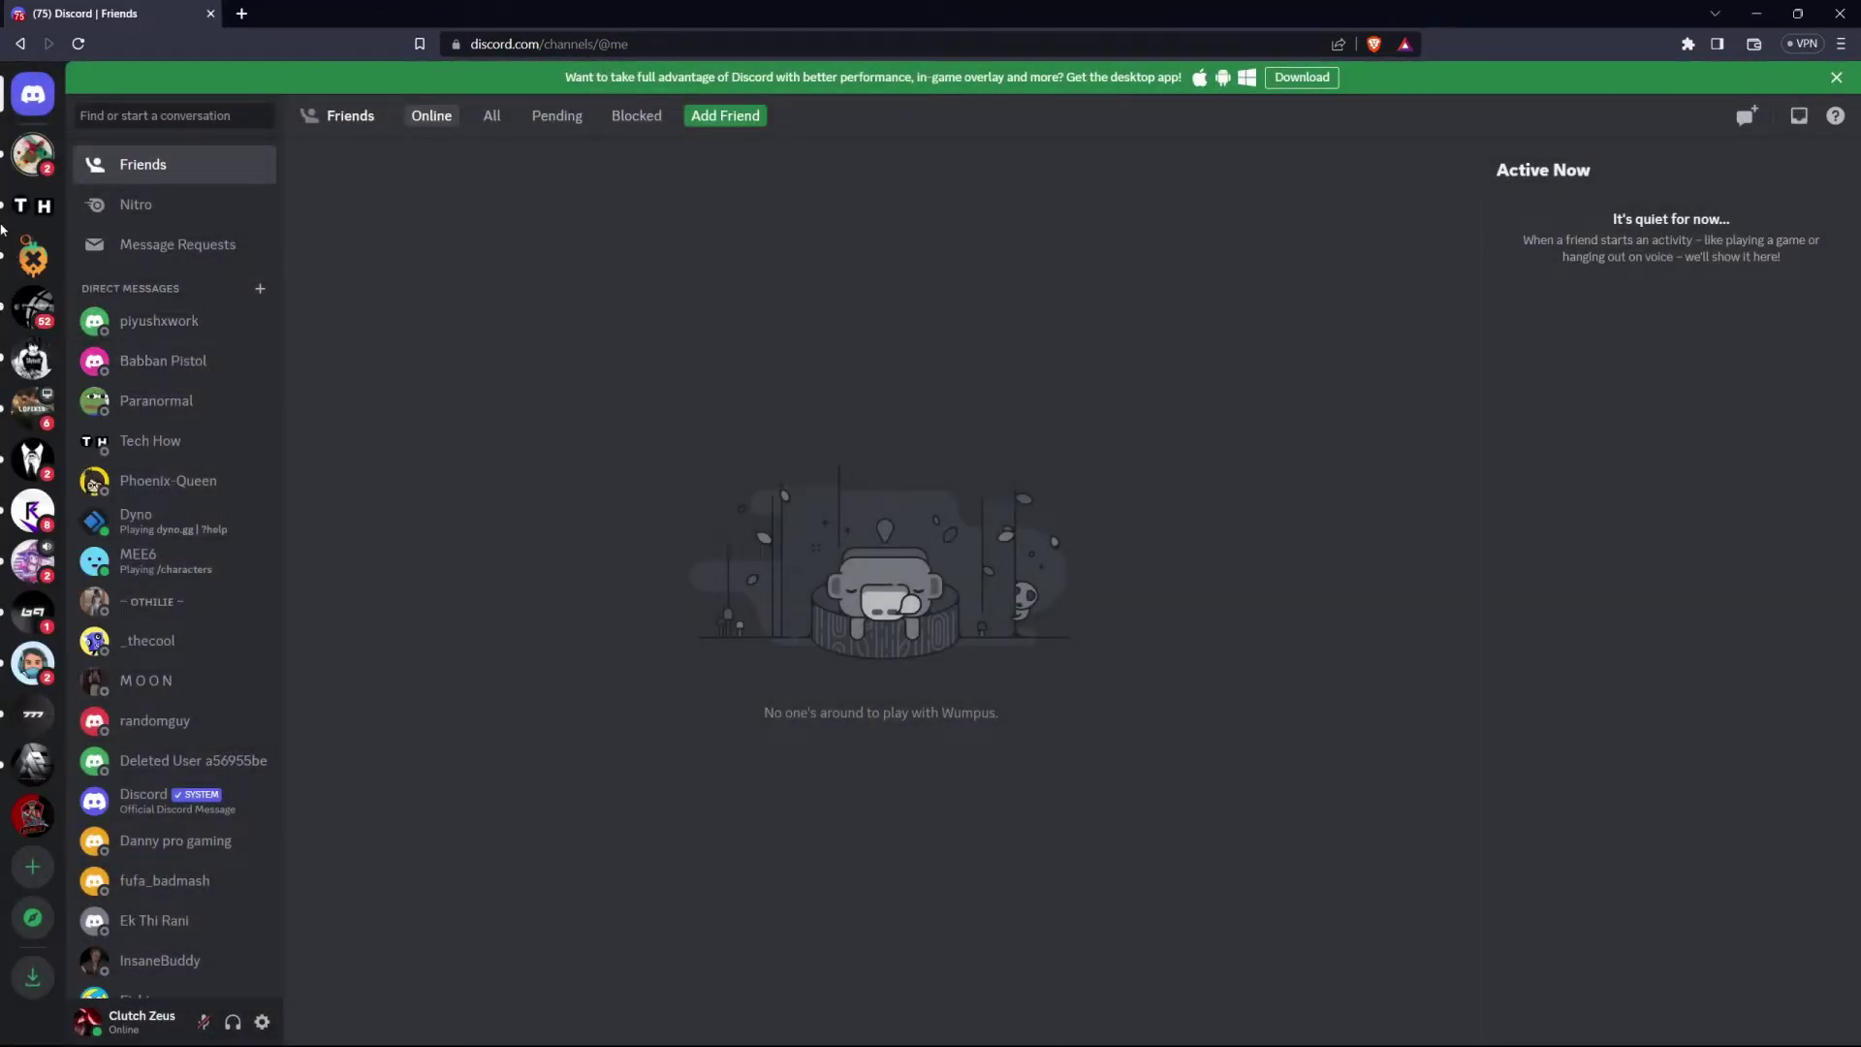
click(39, 205)
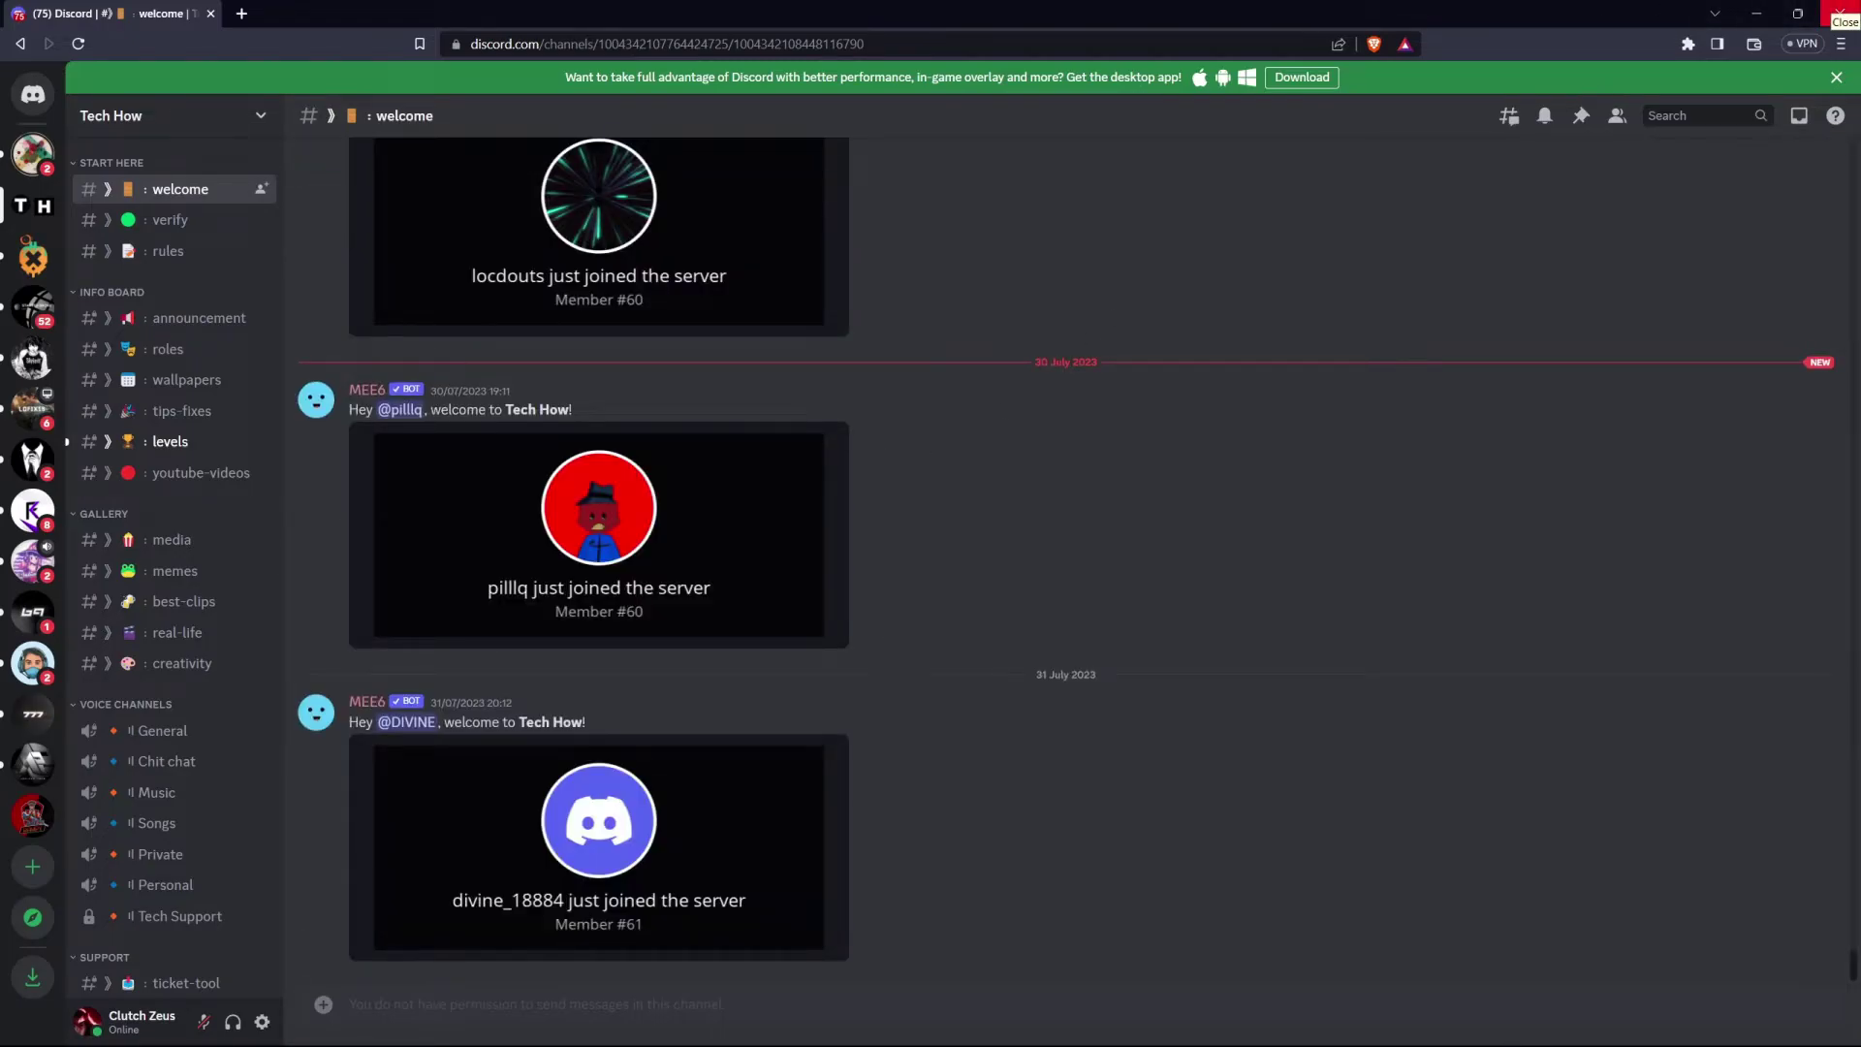
Swap the Discord tab for a new tab, then uninstall Discord from Settings > Installed apps
click(242, 14)
click(210, 15)
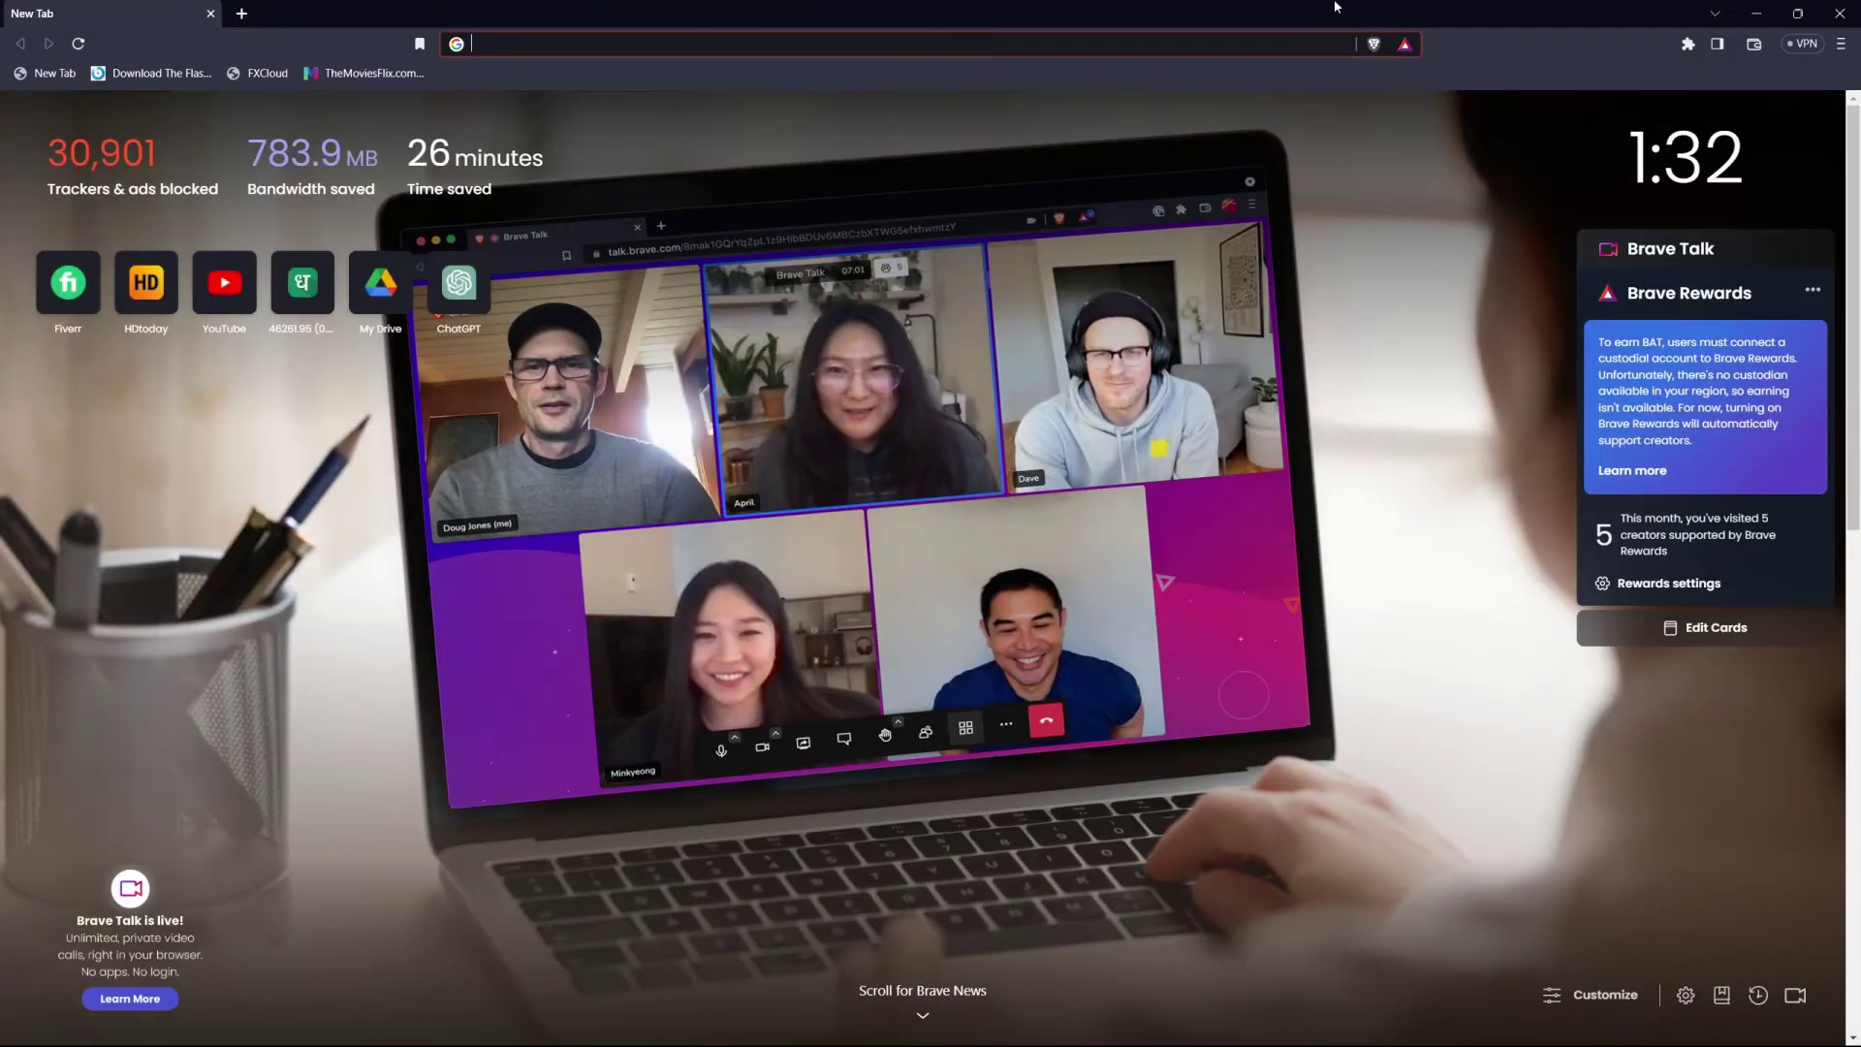
key(super+i)
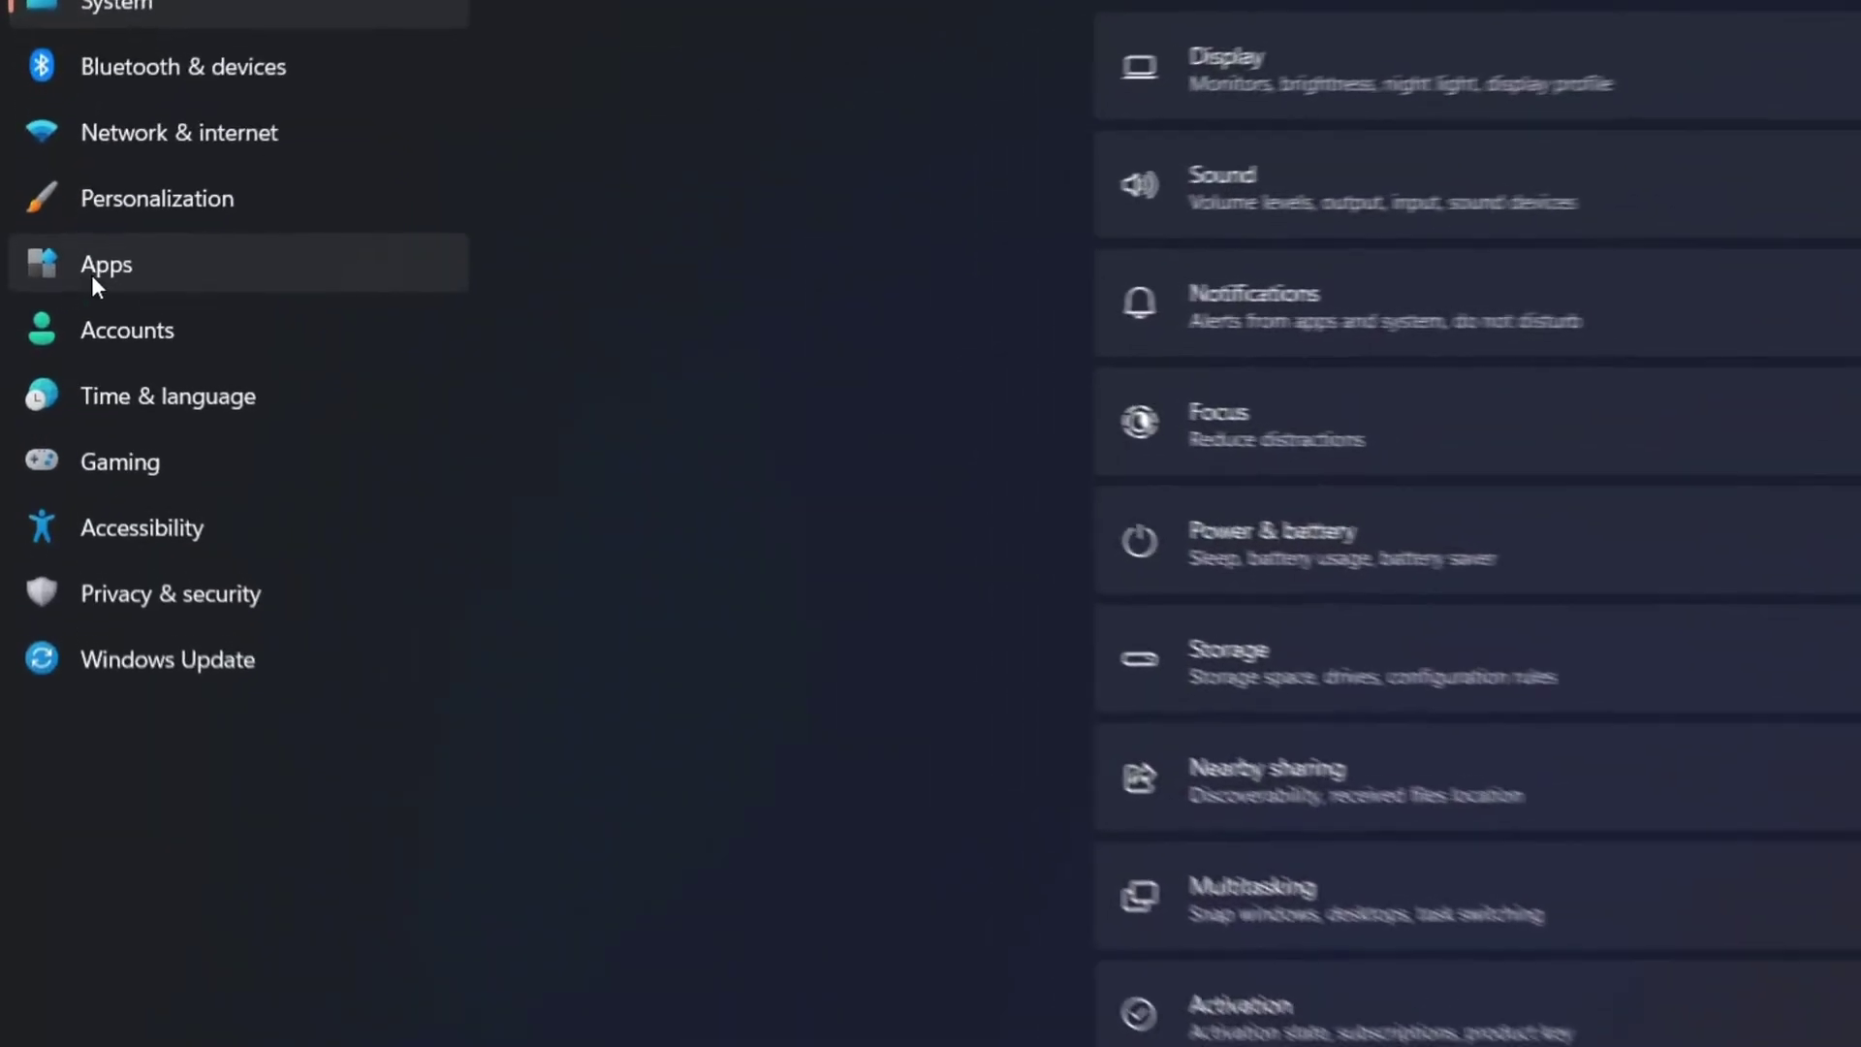
click(62, 345)
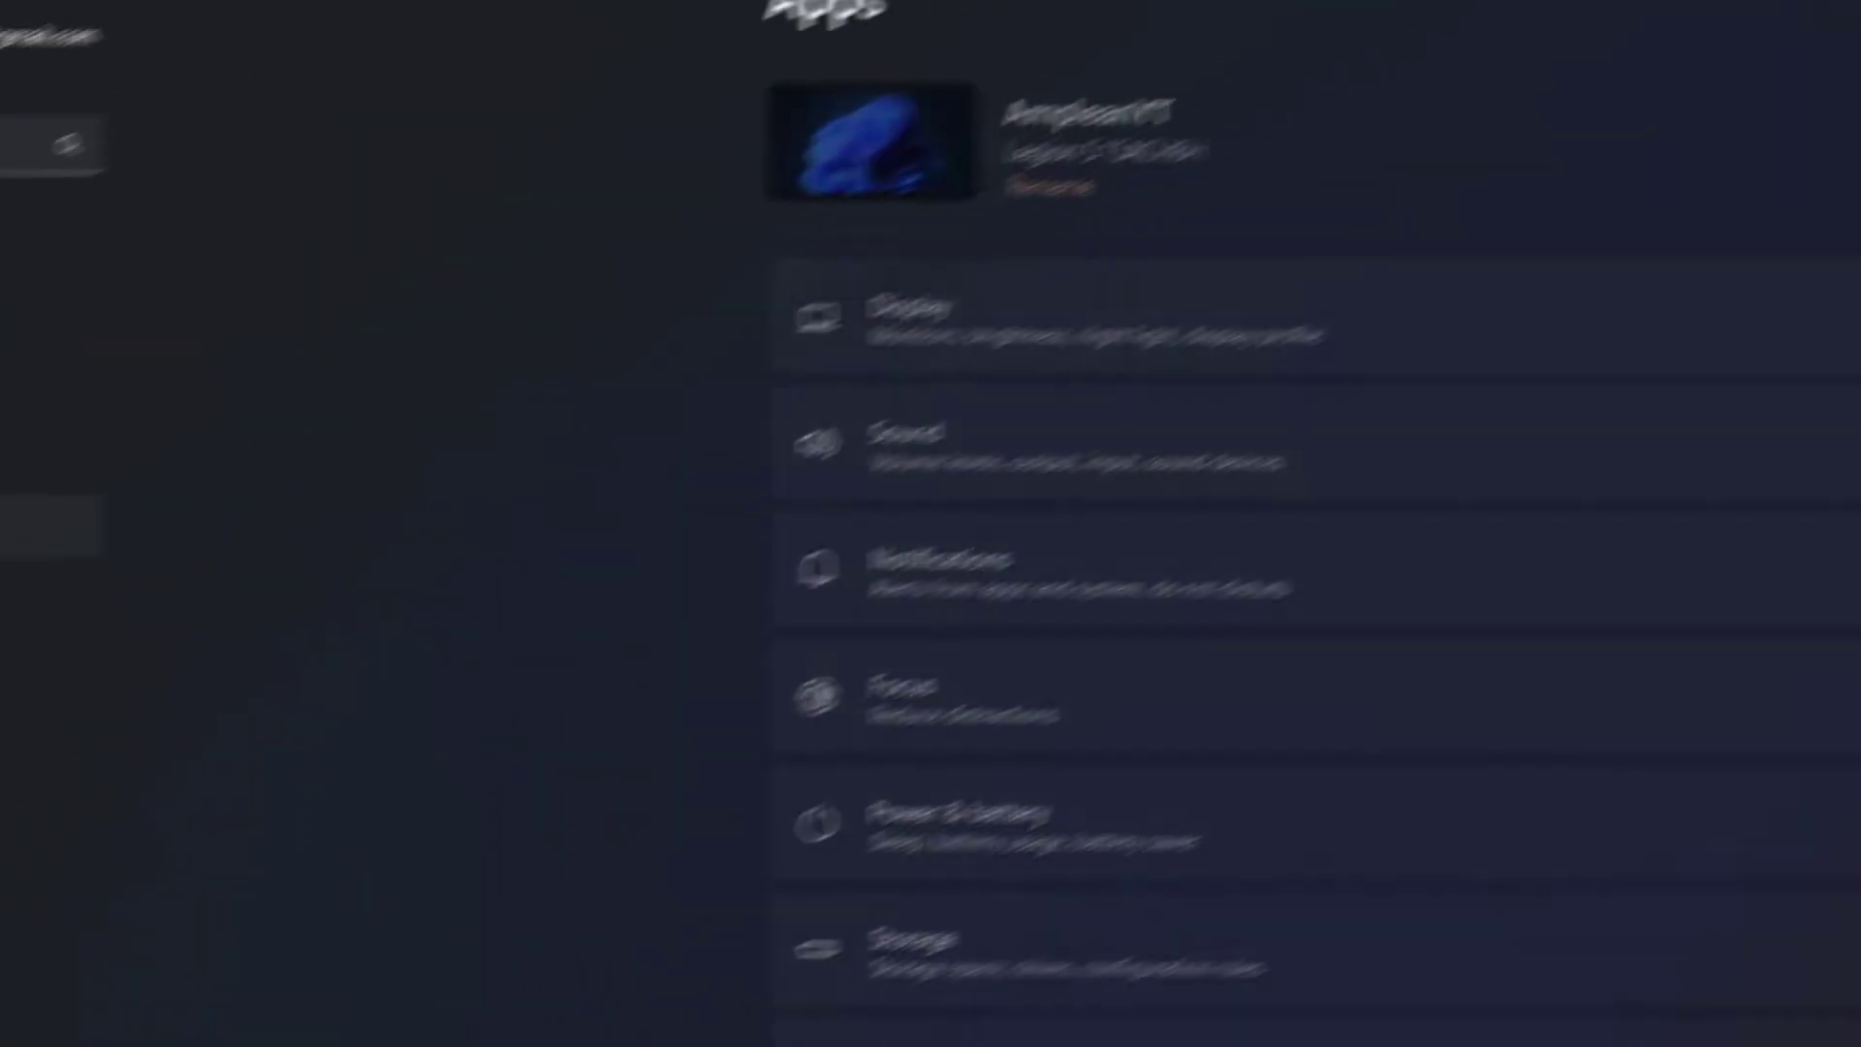
click(440, 279)
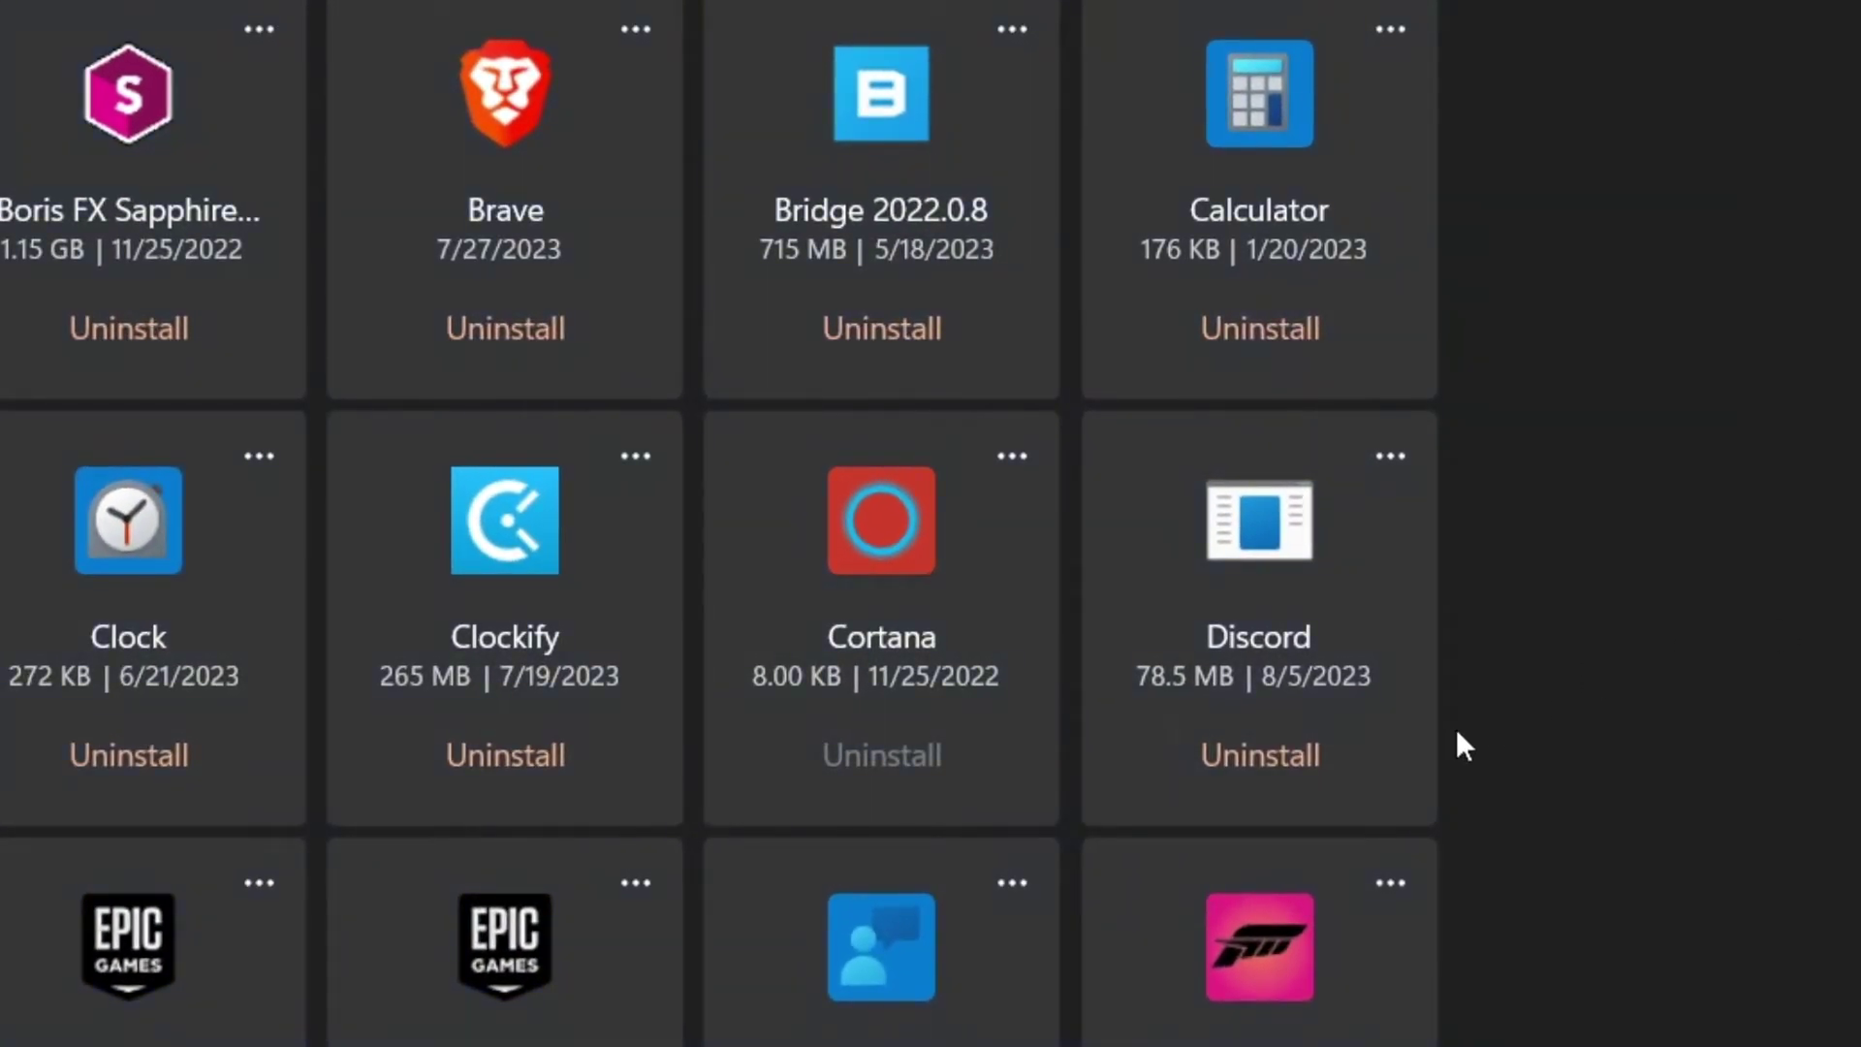
click(1309, 761)
click(1429, 999)
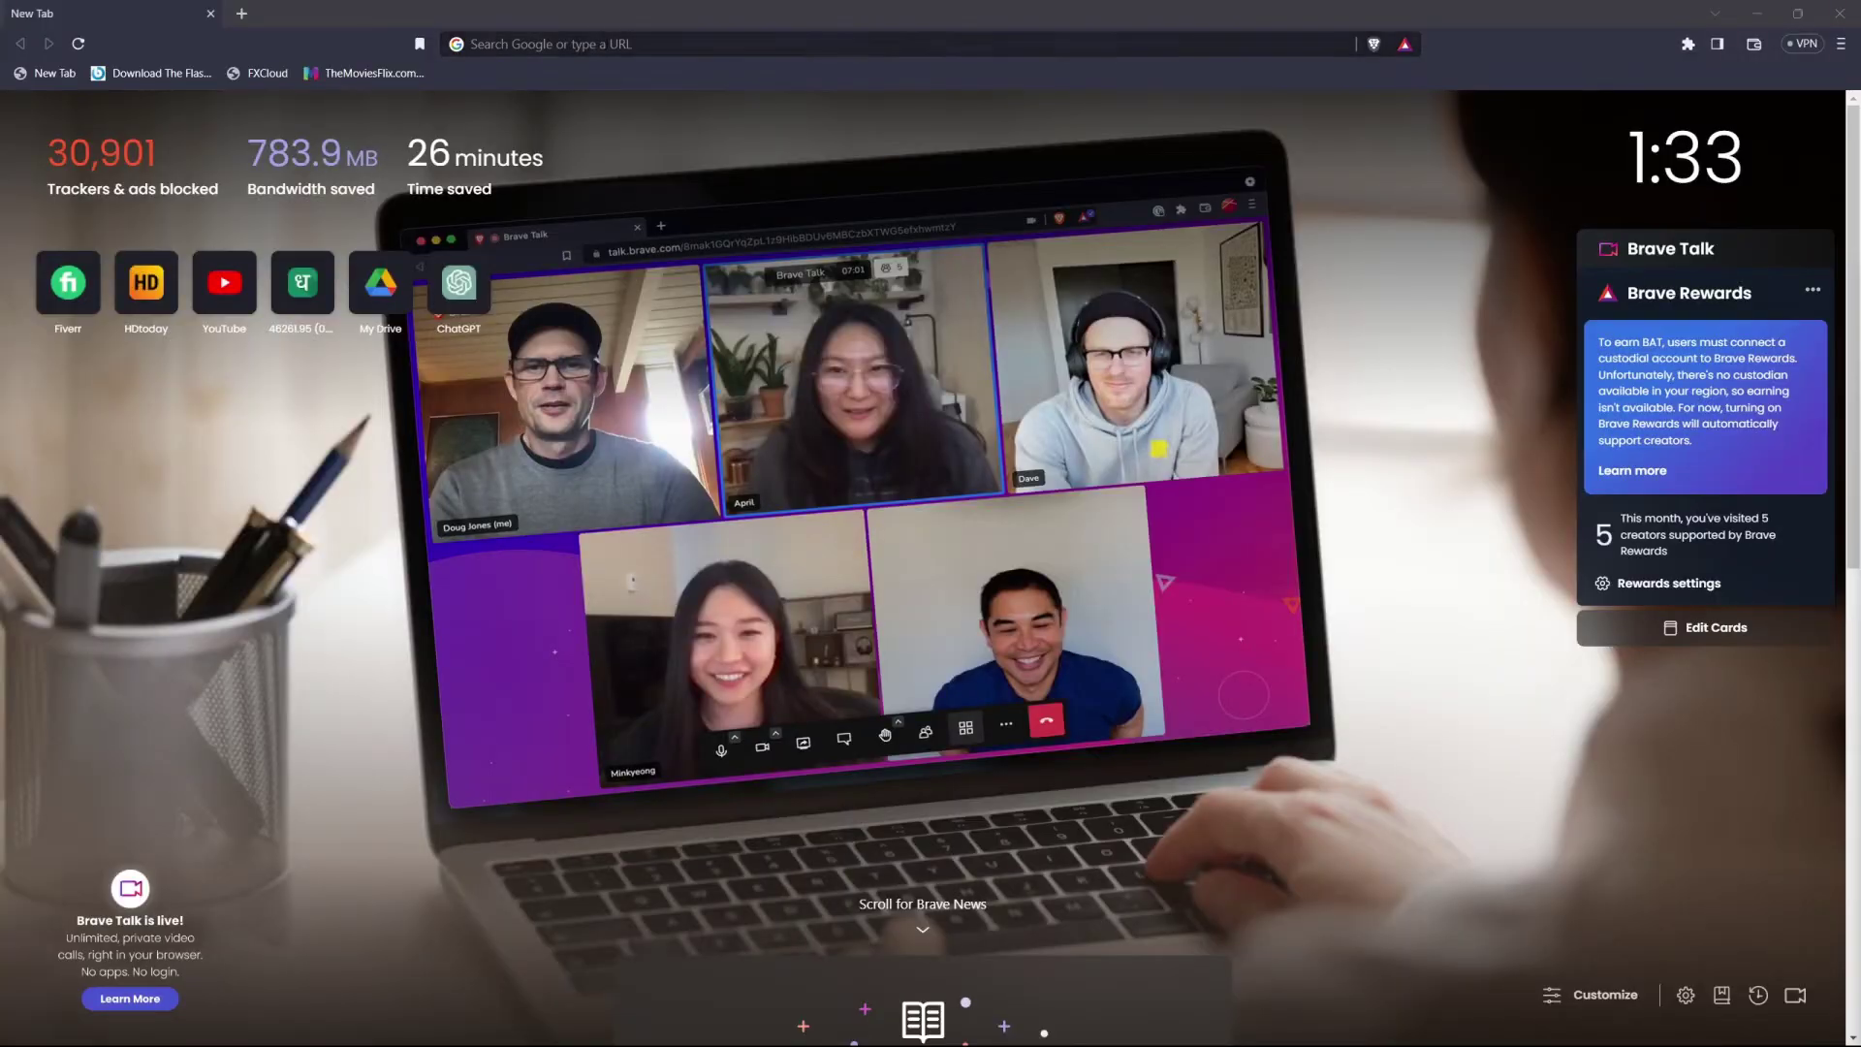
Download the Discord installer from discord.com in Brave
click(1260, 43)
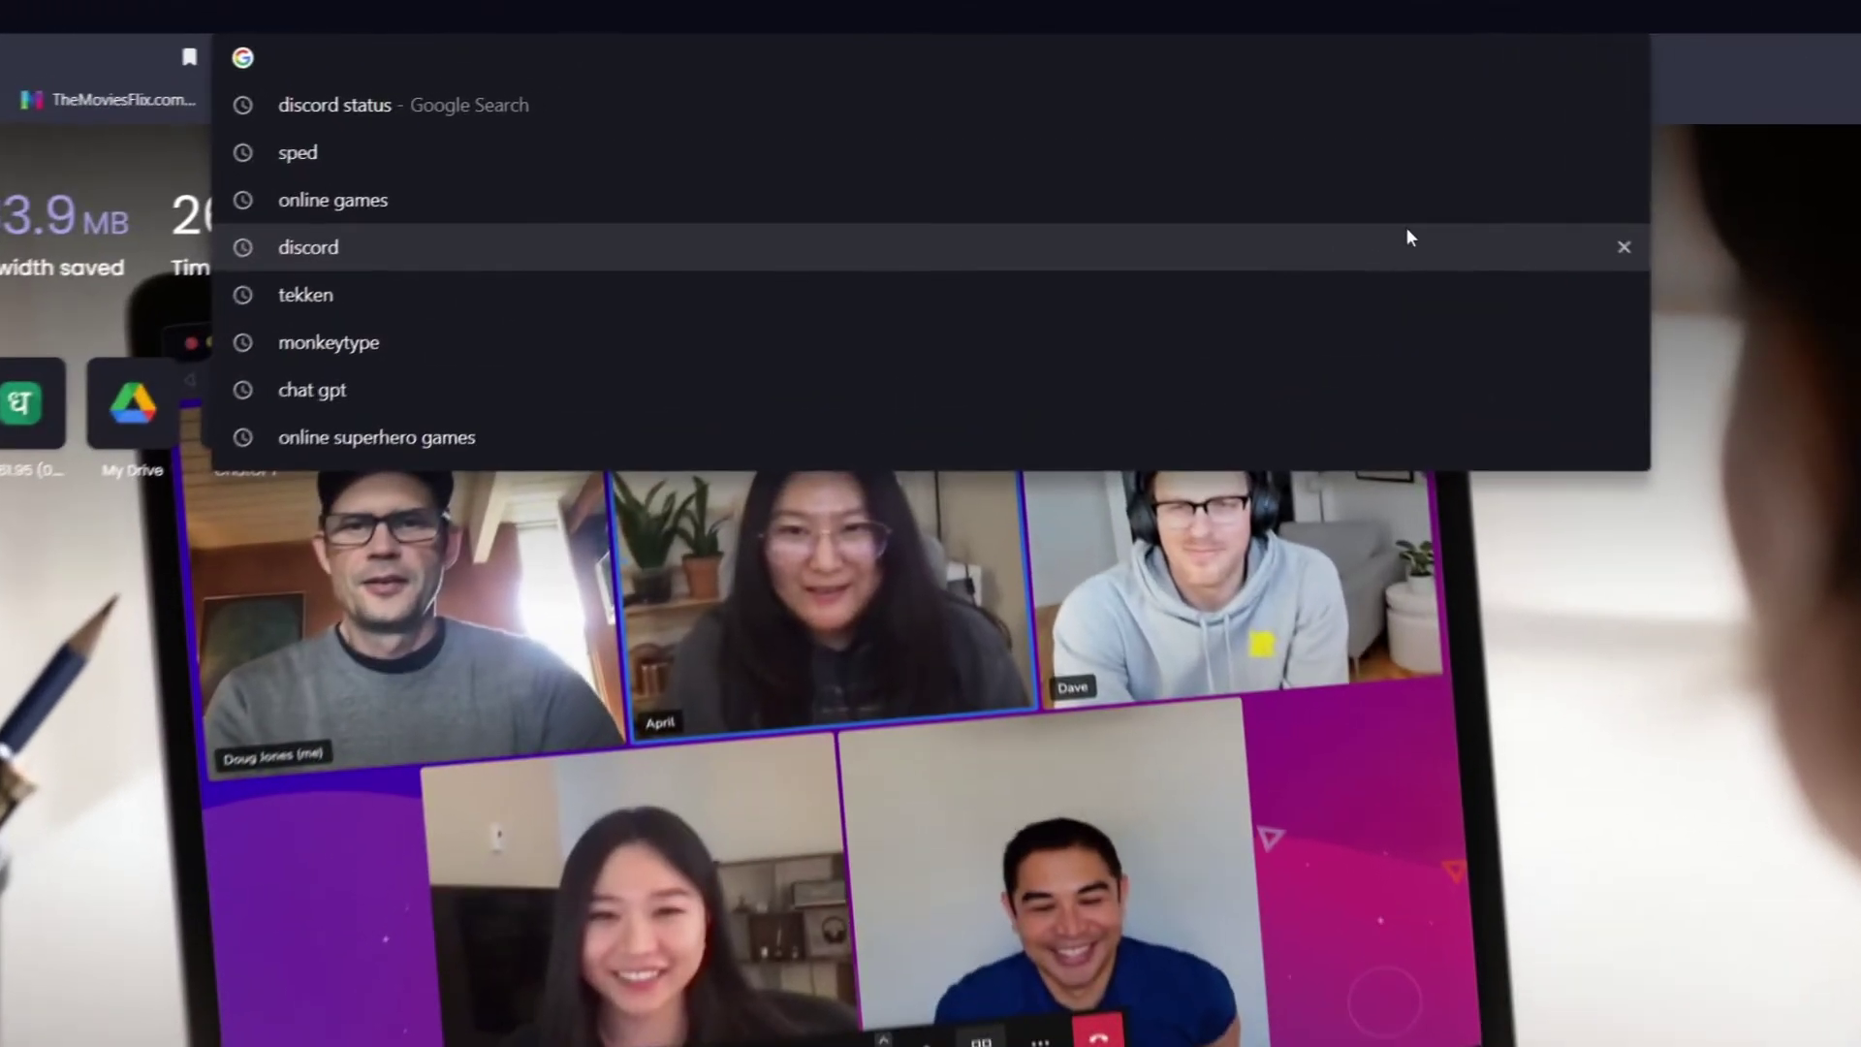
text(dis)
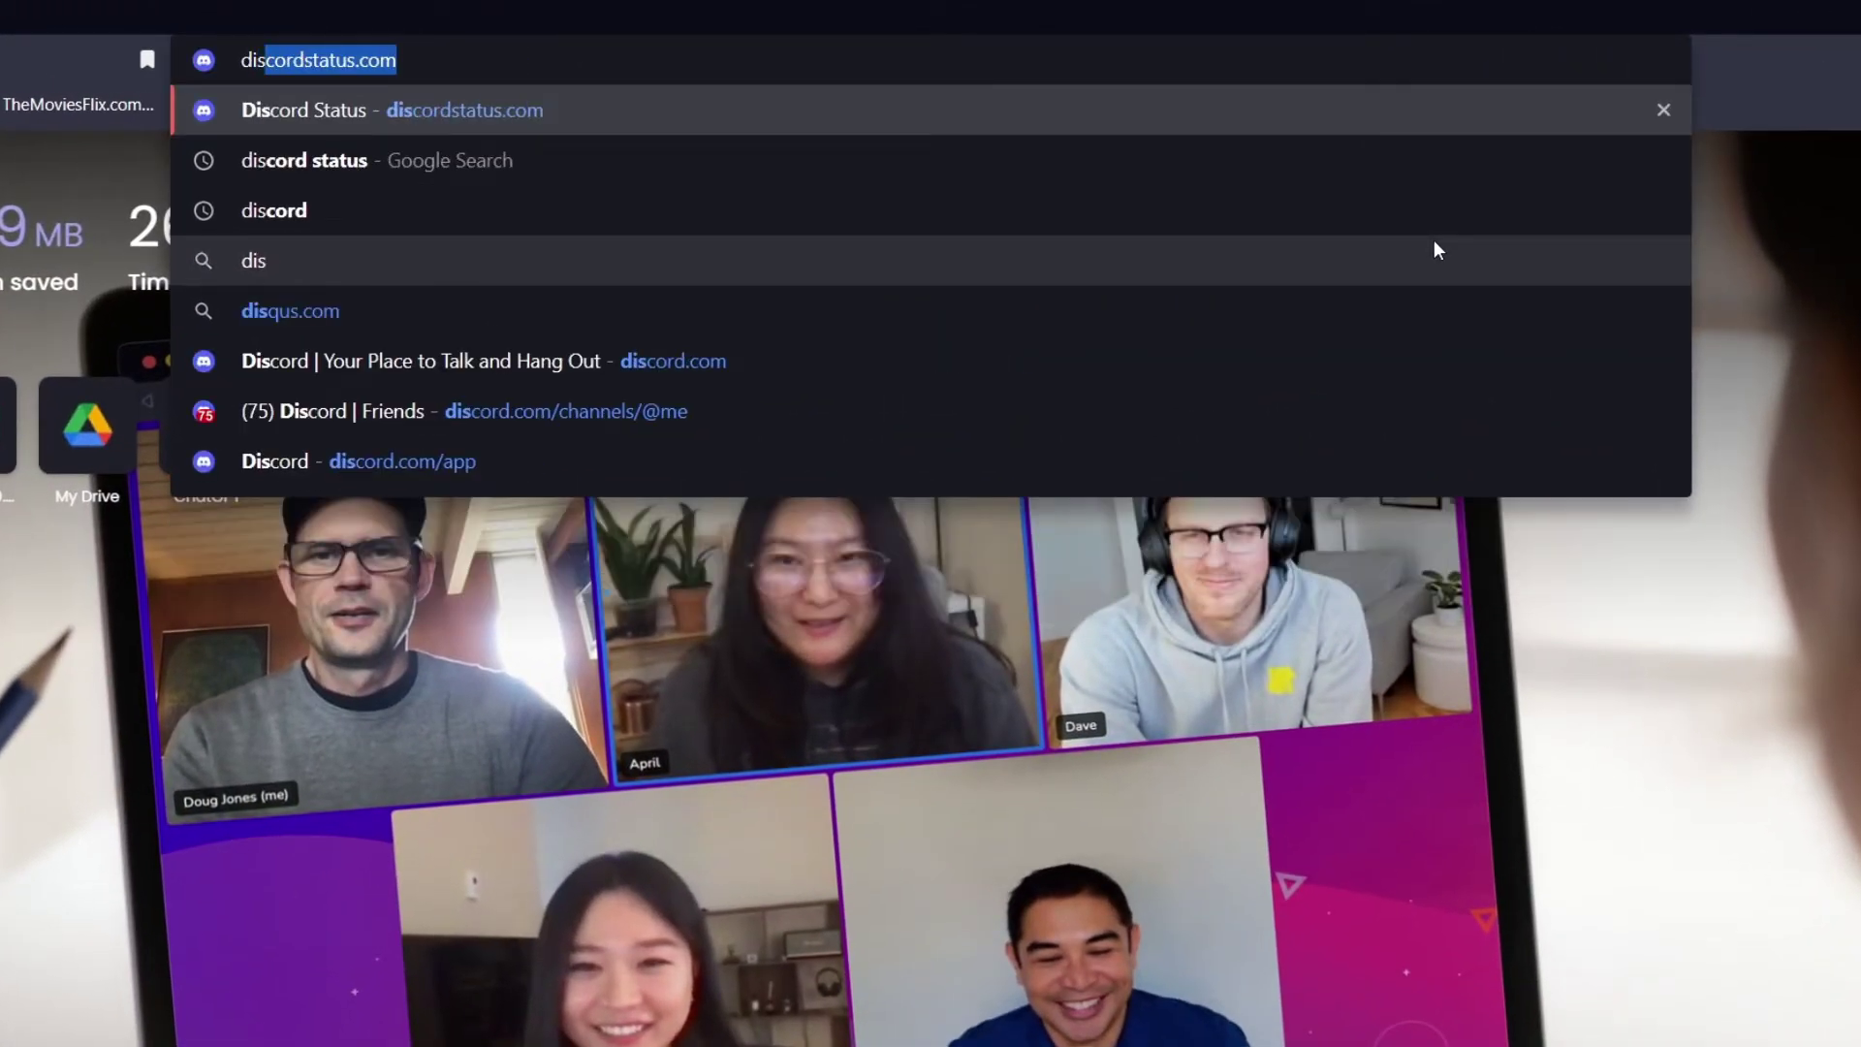
key(Delete)
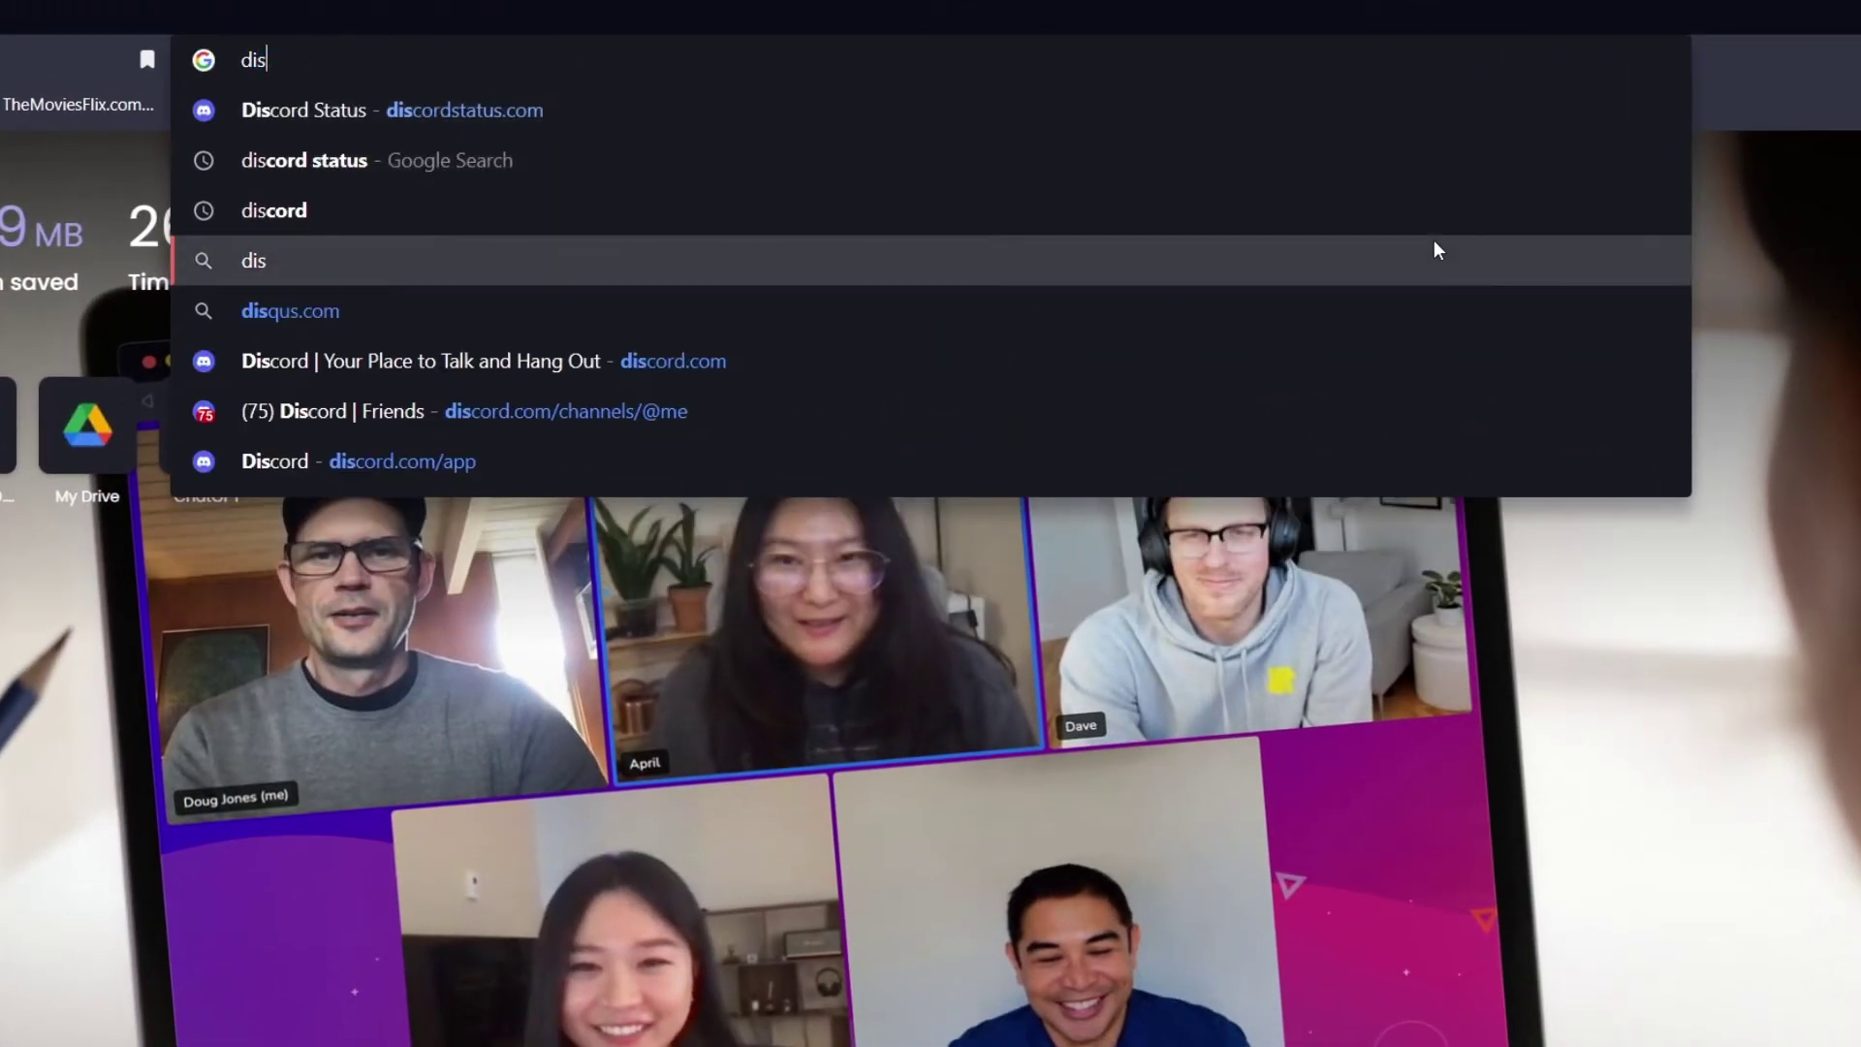
click(482, 361)
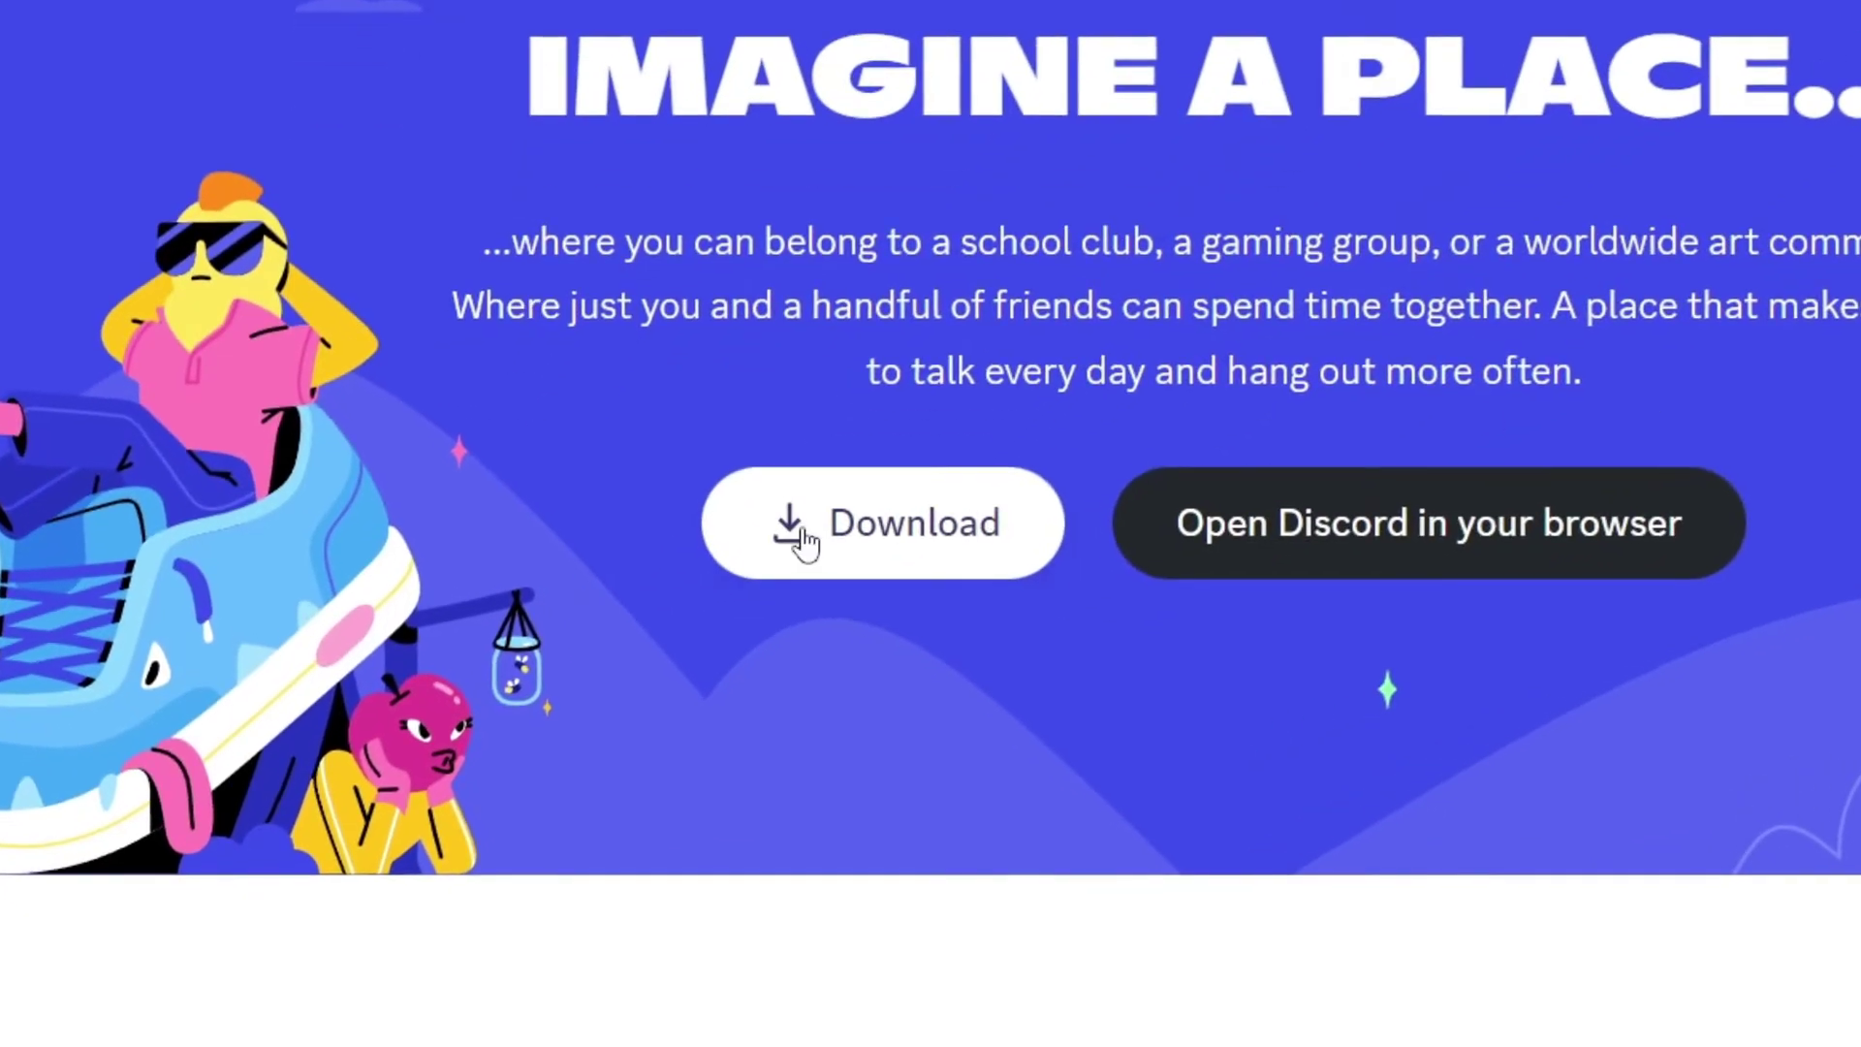
click(799, 547)
click(980, 707)
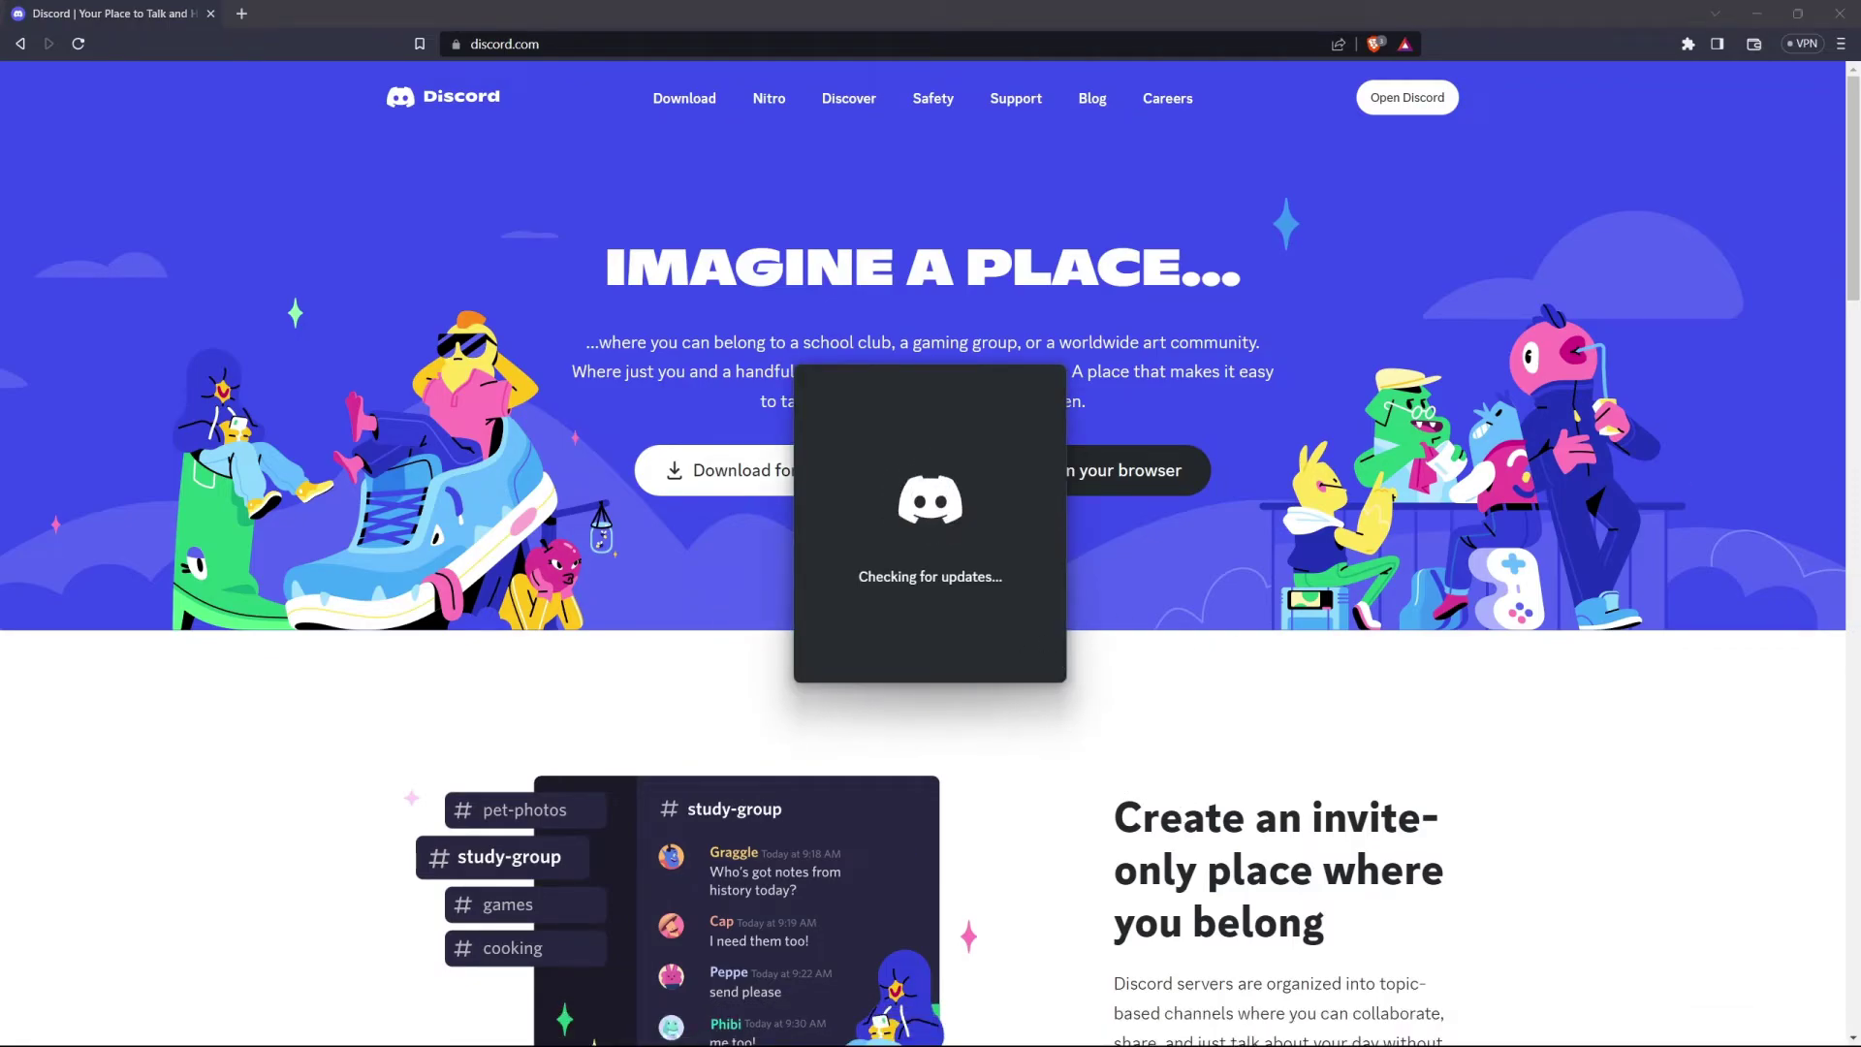
Show the desktop so the Discord updater's download progress is visible
key(super+d)
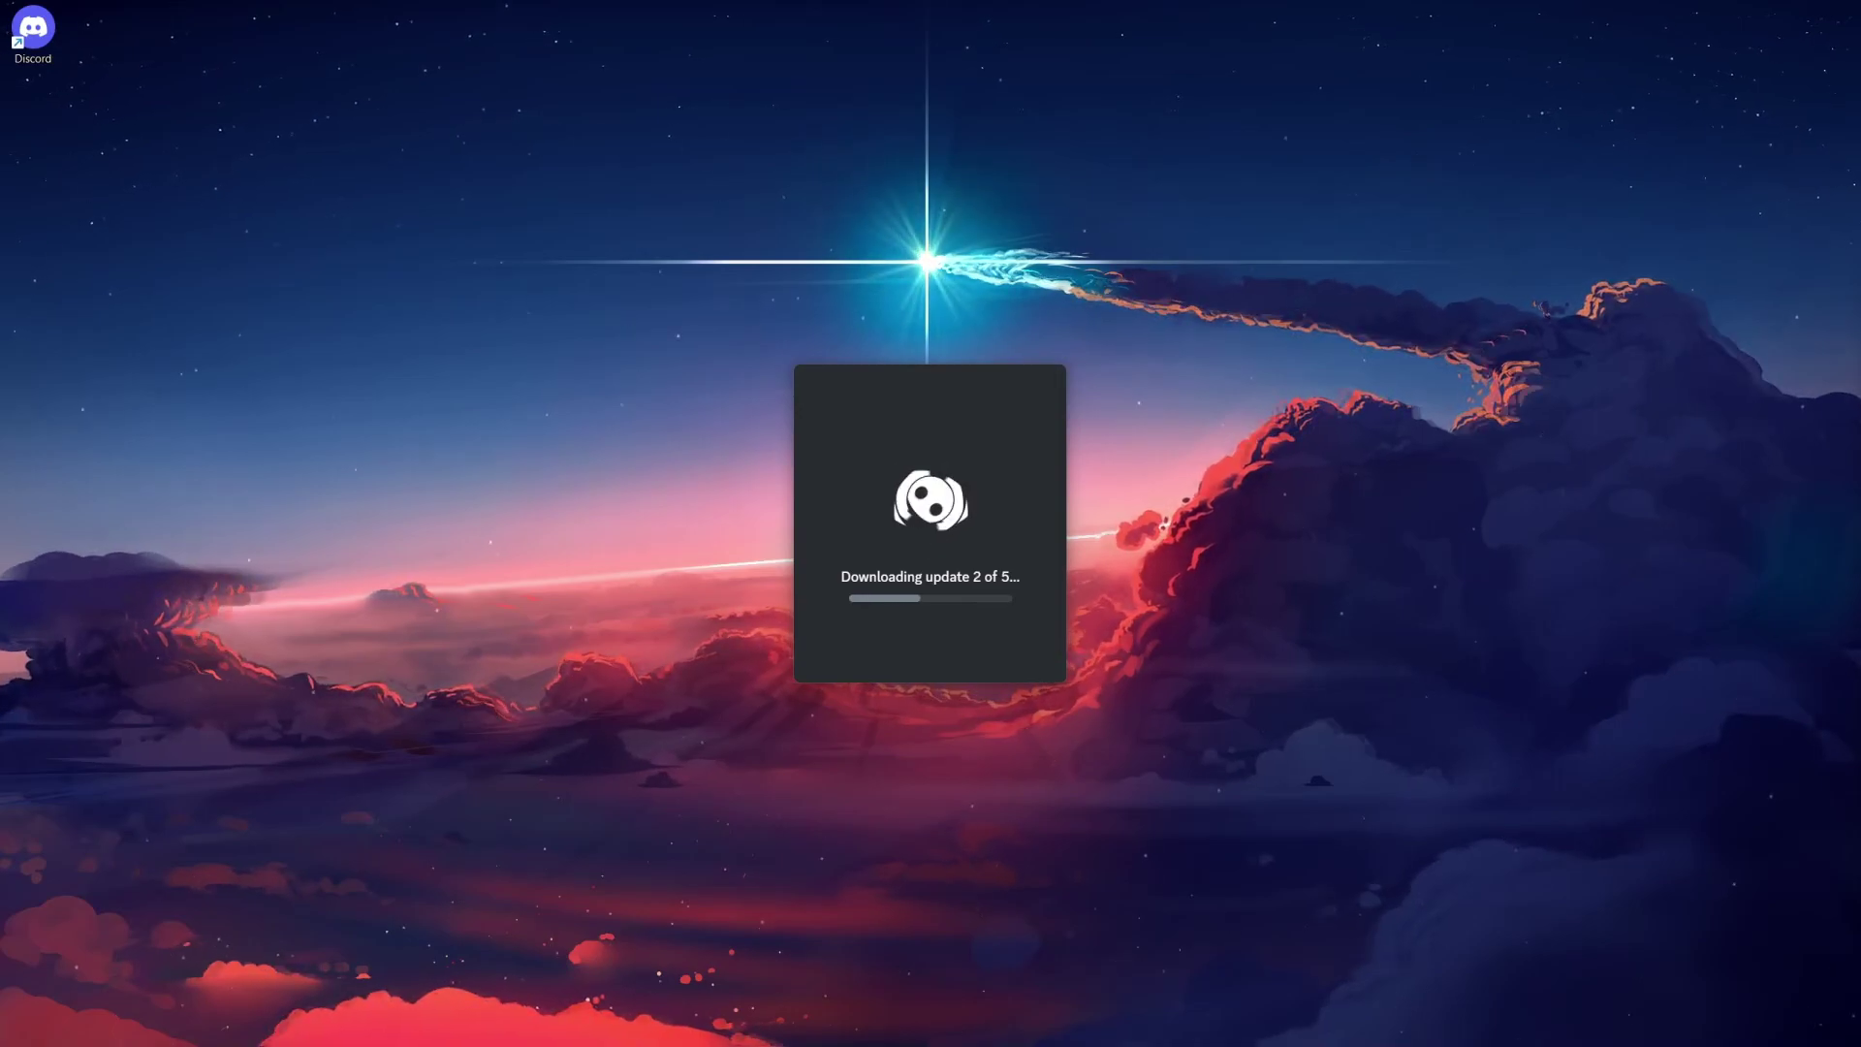